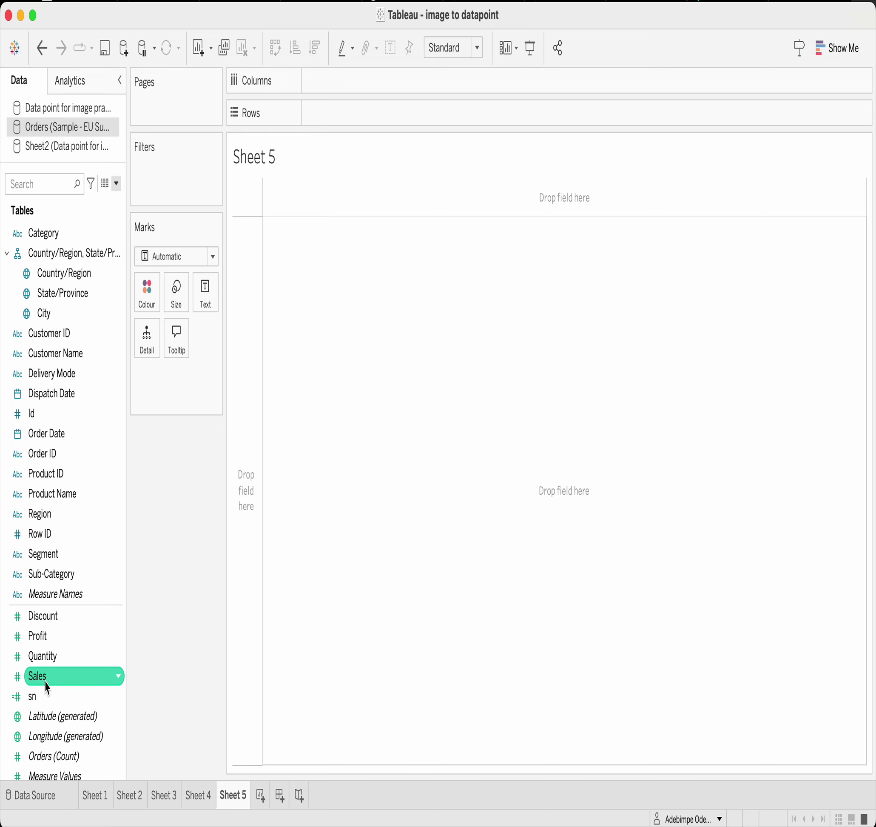
Place the Sales measure on Rows in Sheet 5 and convert it to a dimension
left_click_drag(46, 679, 325, 129)
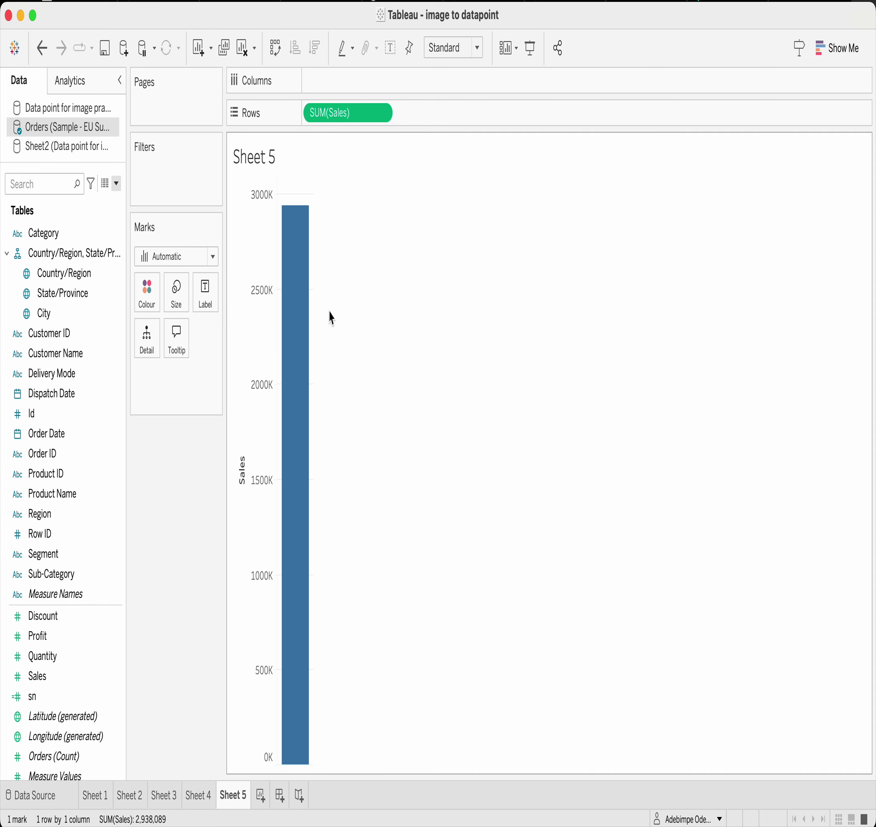
mouse_move(286, 417)
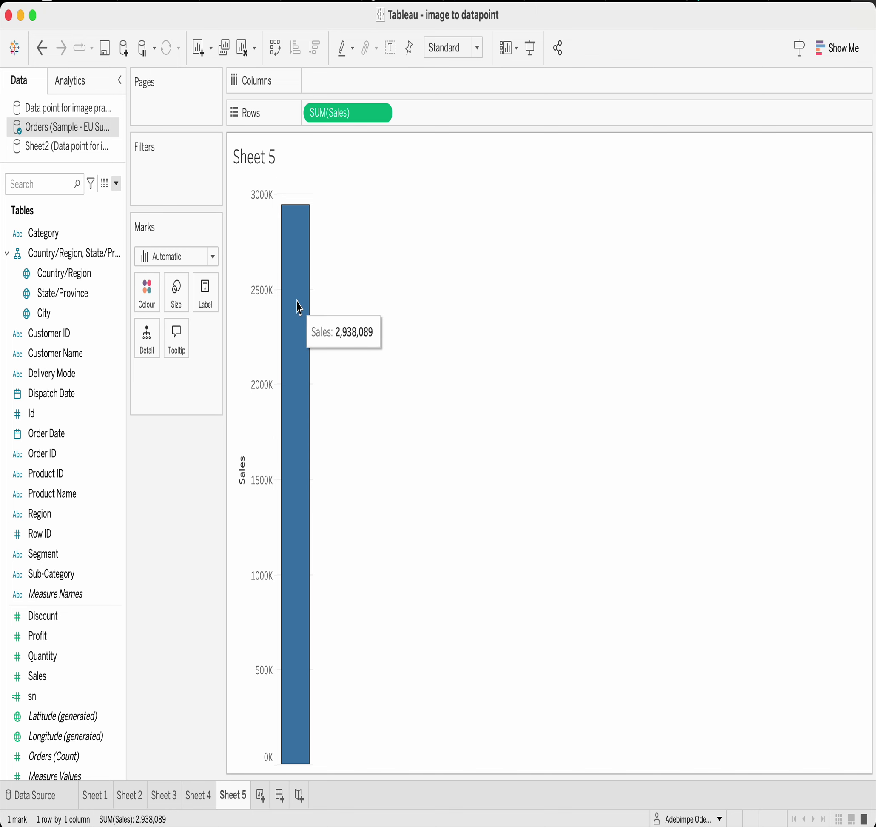
mouse_move(288, 500)
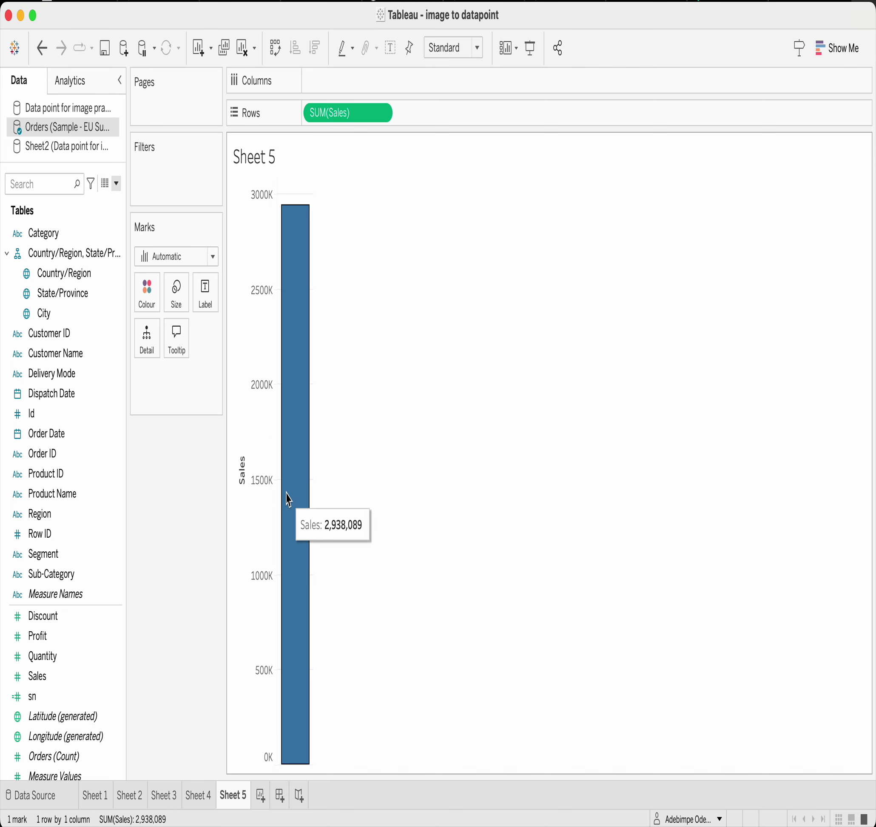
left_click(383, 114)
left_click(338, 276)
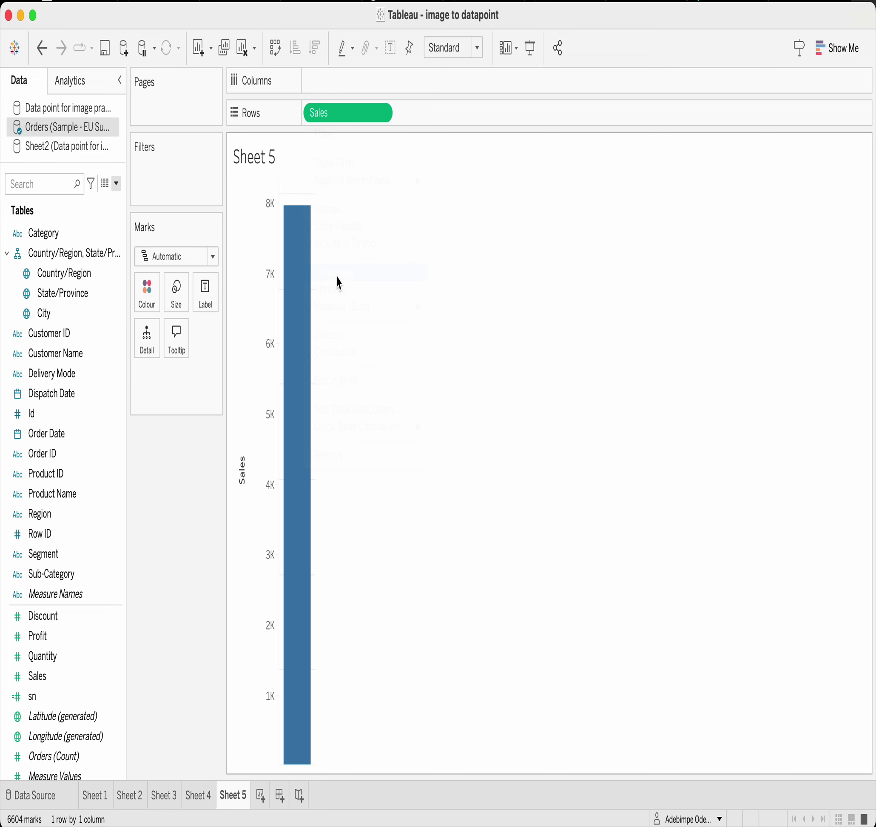
Change Sales on Rows to discrete and look through the list of individual sales values
left_click(383, 113)
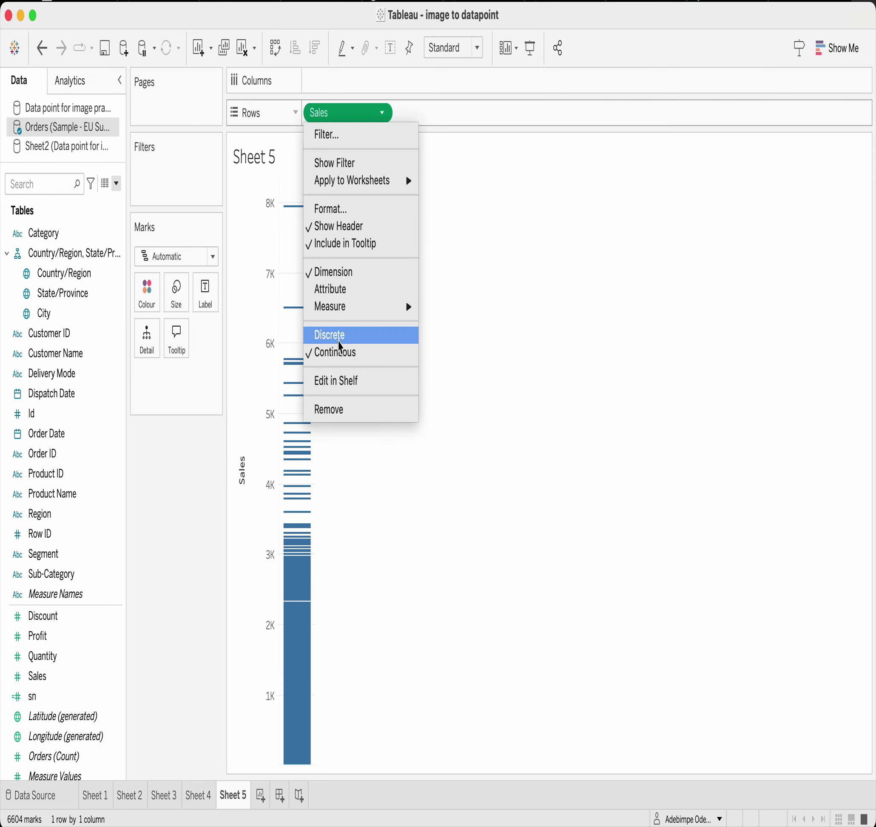
left_click(339, 336)
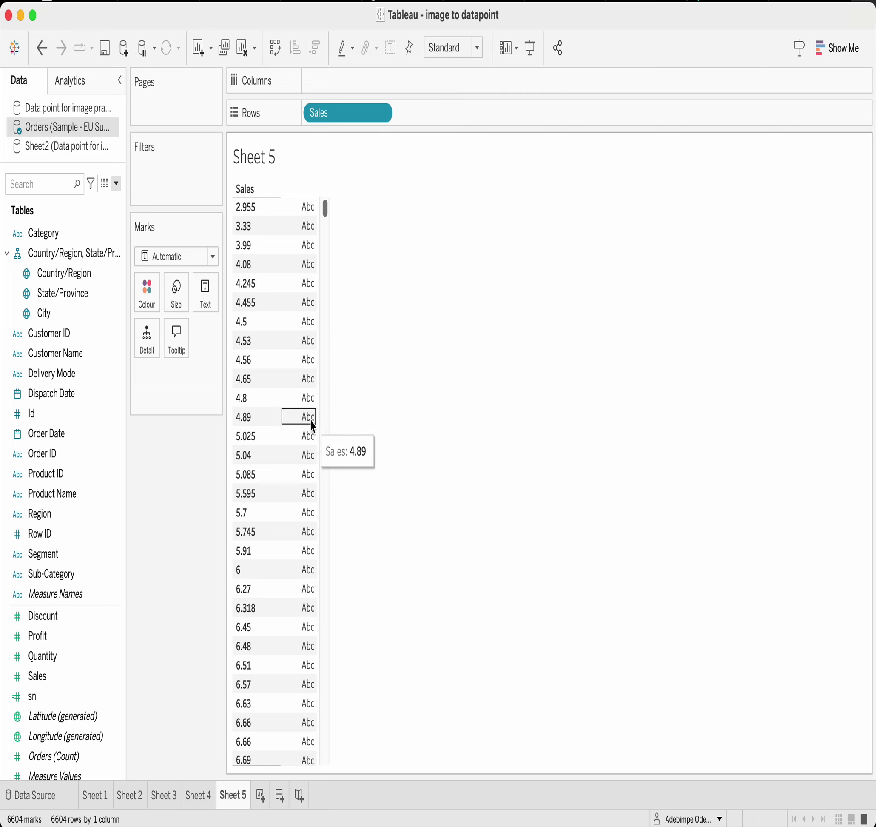
scroll(286, 497, "down", 10)
scroll(286, 496, "down", 20)
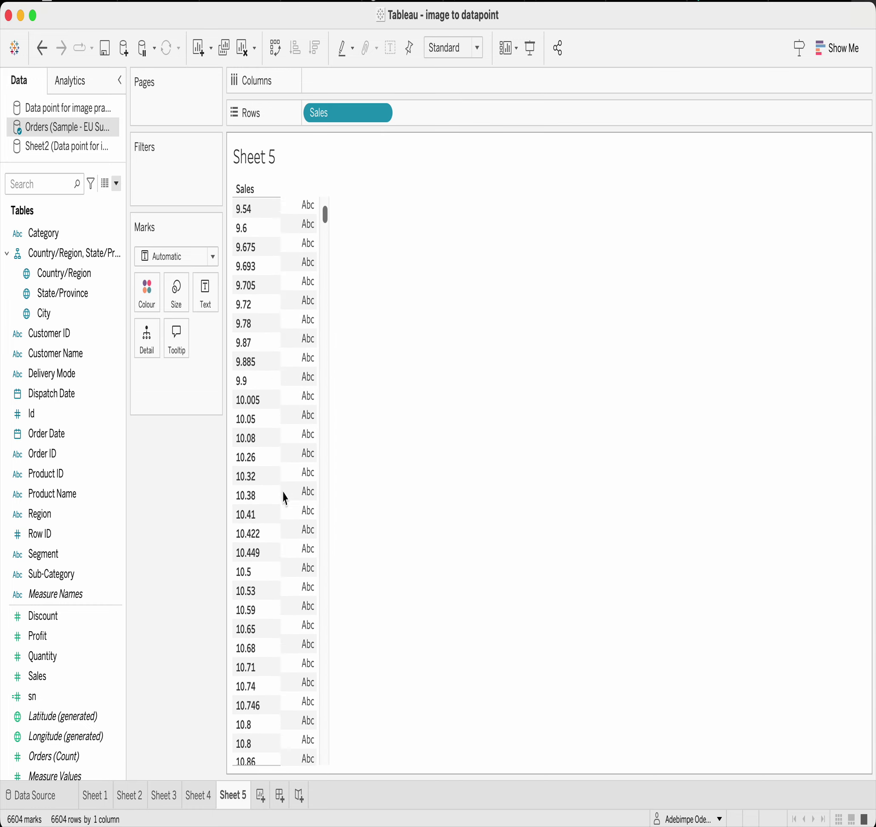
scroll(285, 497, "down", 5)
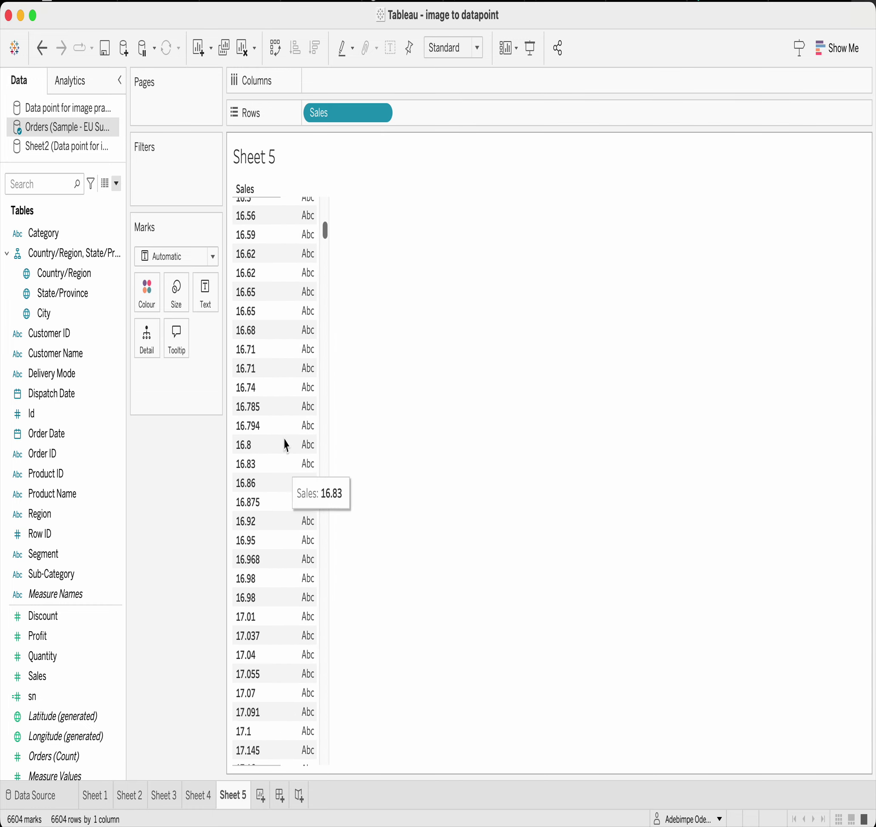
left_click_drag(325, 230, 362, 211)
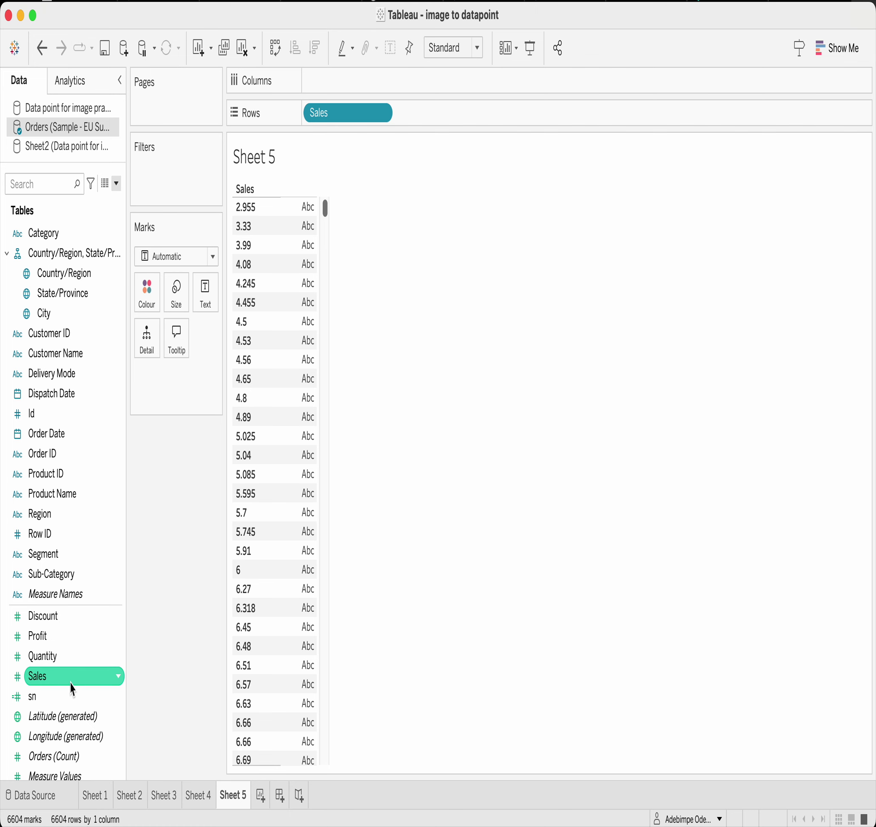
Create bins from the Sales field, keeping the name Sales (bin) and setting the bin size to 1000
left_click(120, 680)
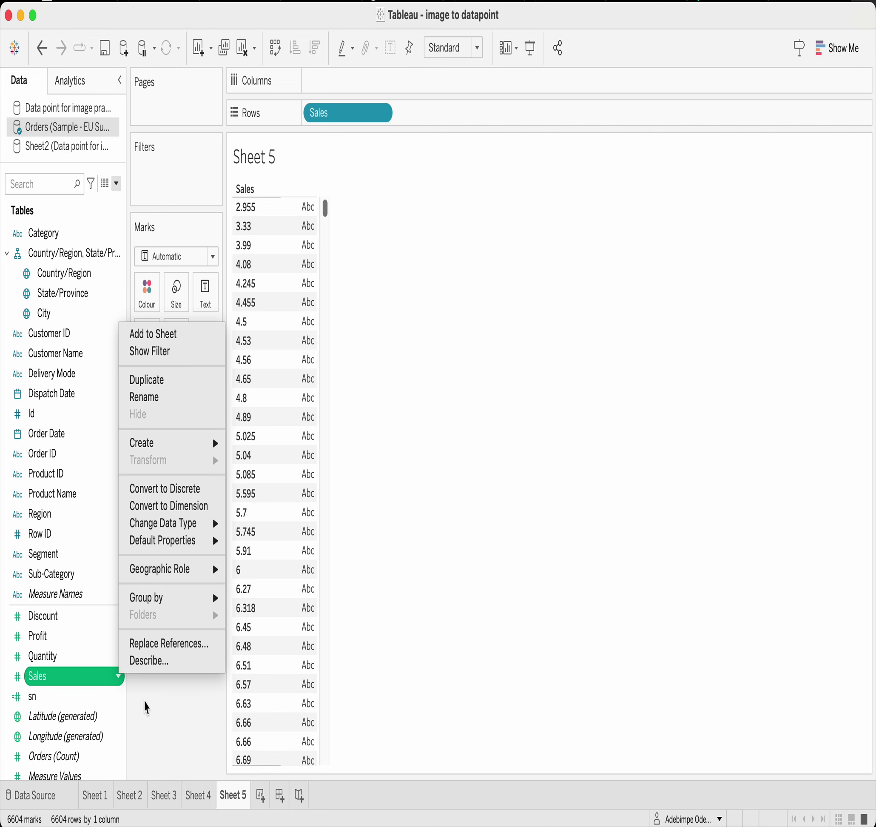
left_click(147, 703)
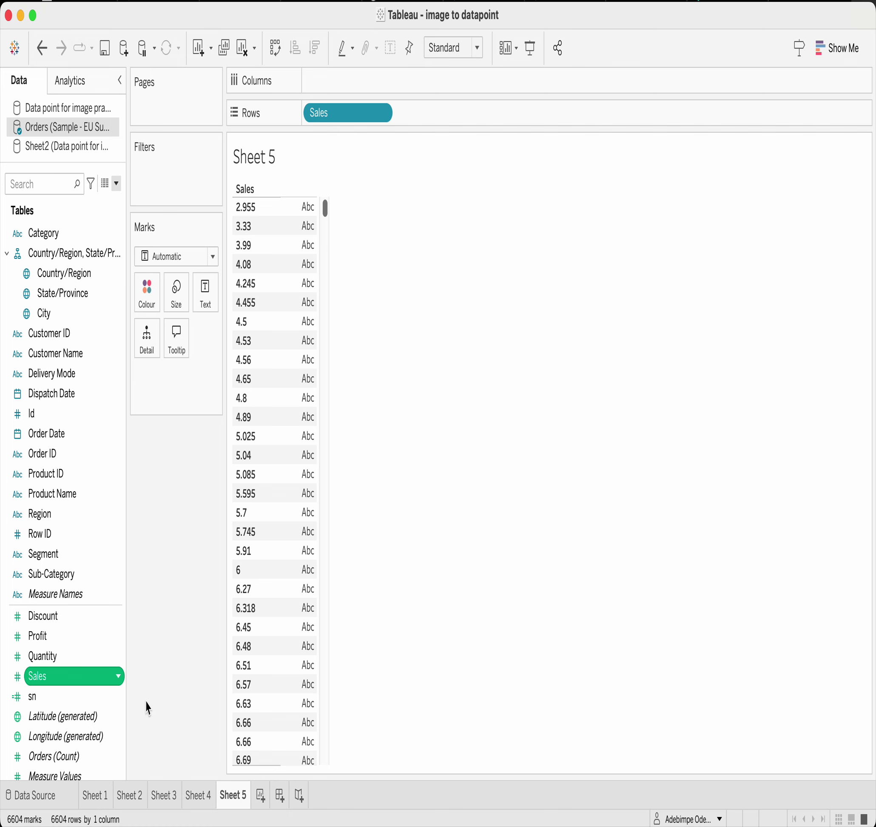
left_click(121, 683)
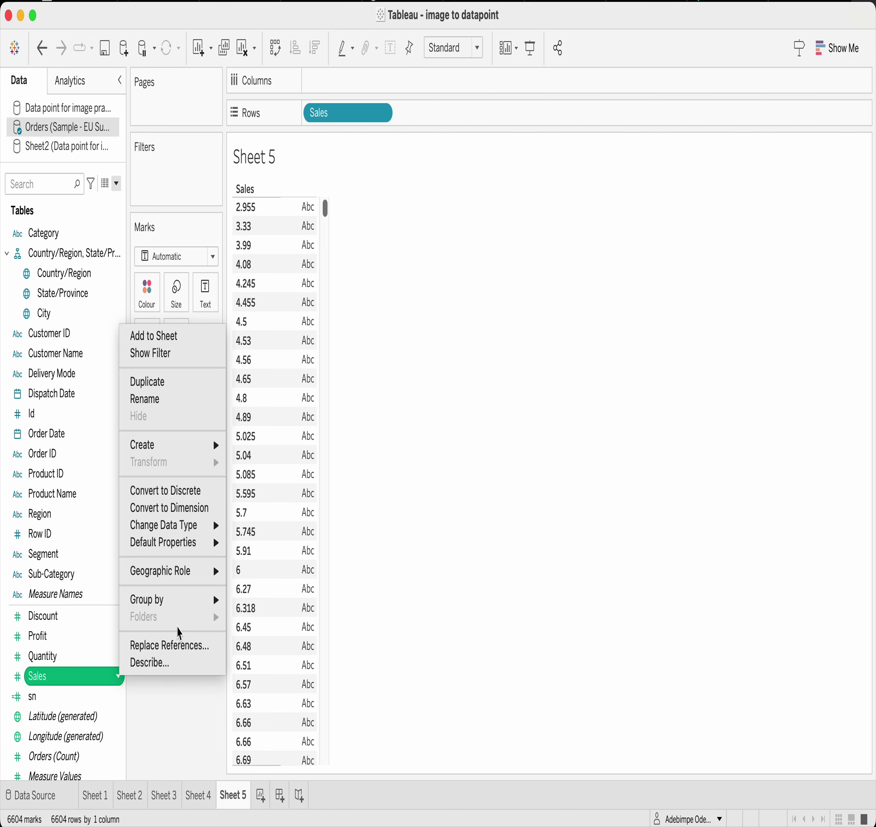
mouse_move(215, 443)
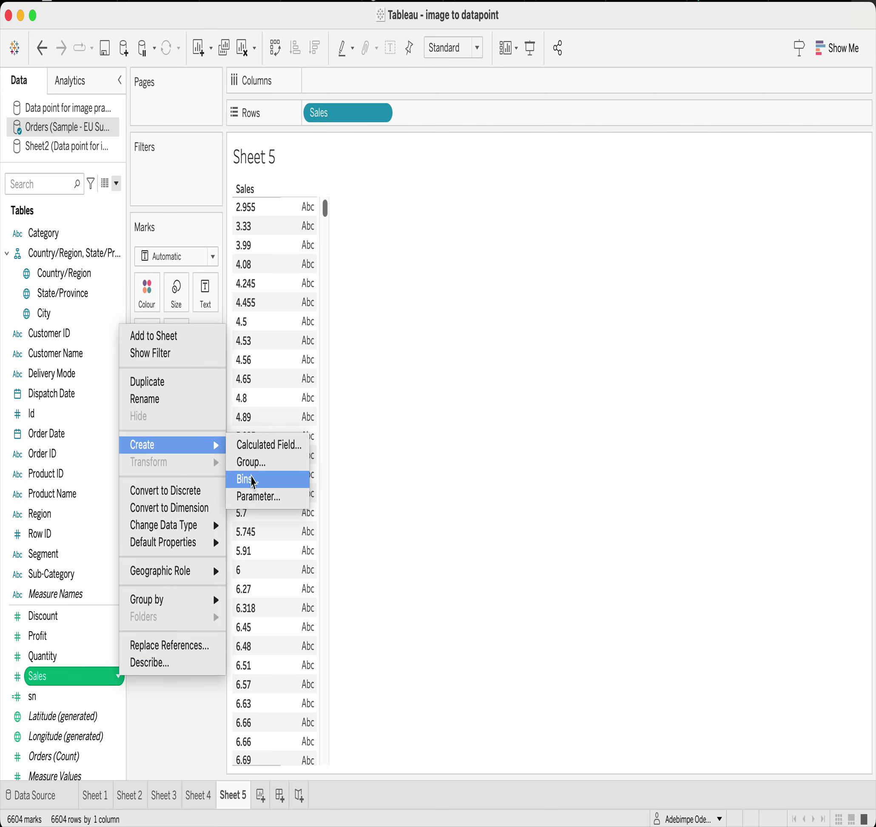
left_click(253, 480)
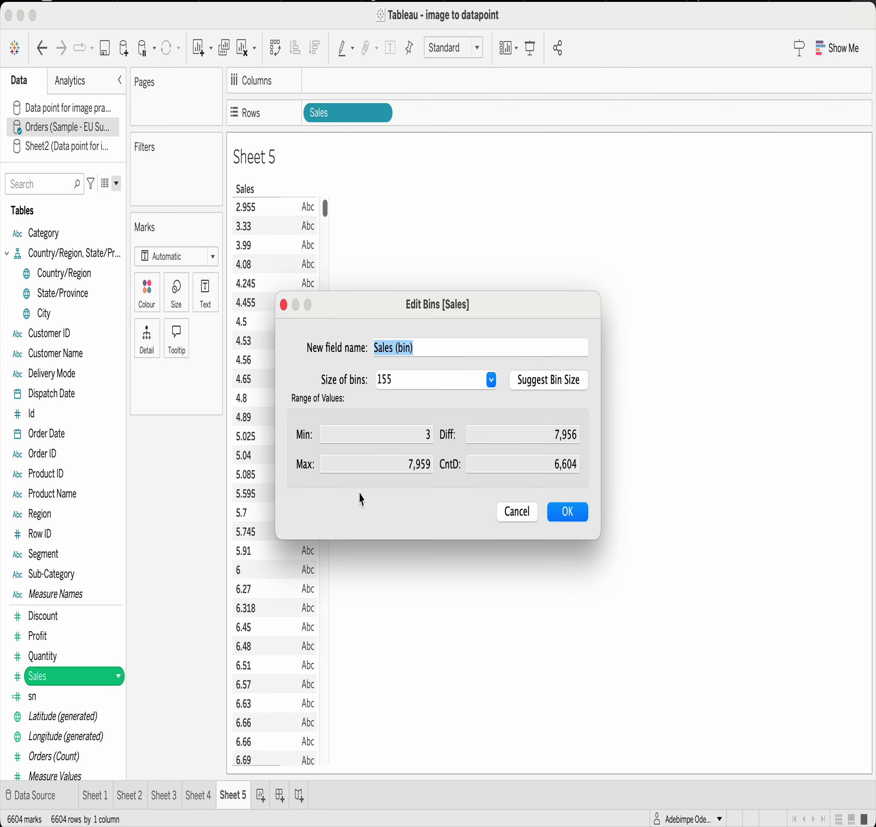
left_click(410, 379)
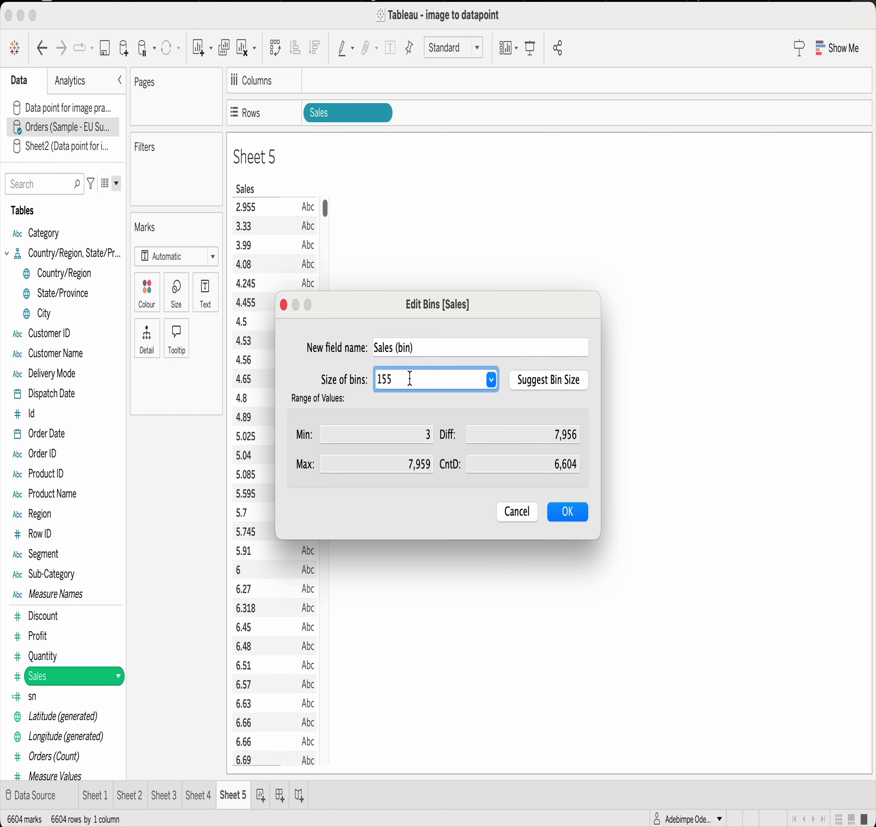
key("BackSpace")
key("BackSpace")
type("000")
left_click(568, 512)
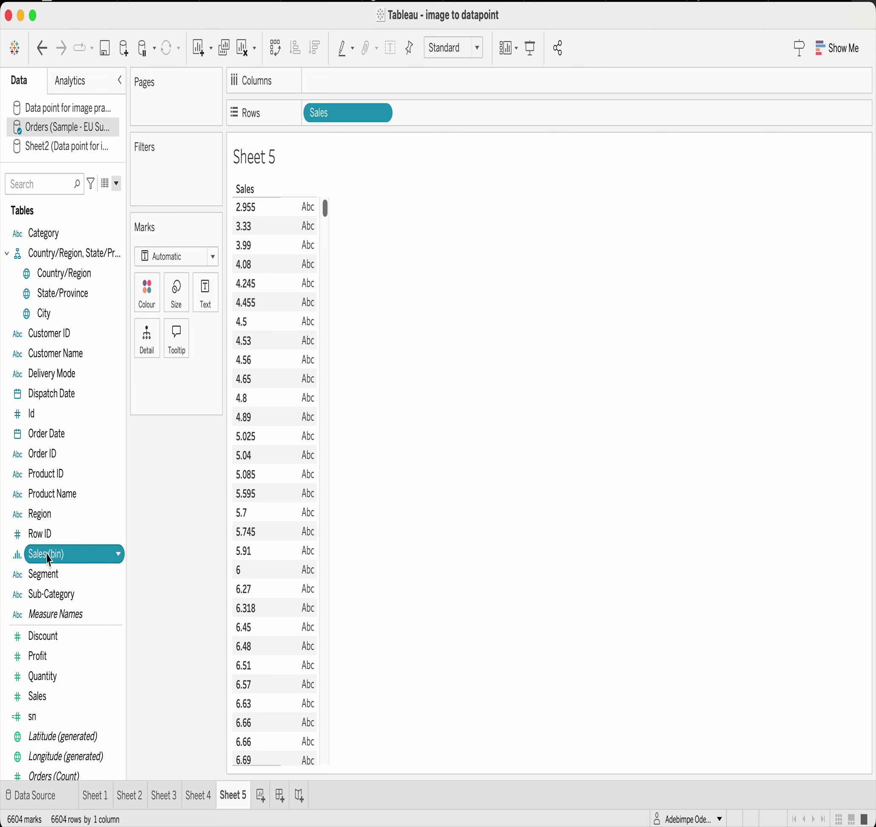
Place Sales (bin) on Columns and change Sales on Rows to continuous
left_click_drag(48, 556, 328, 87)
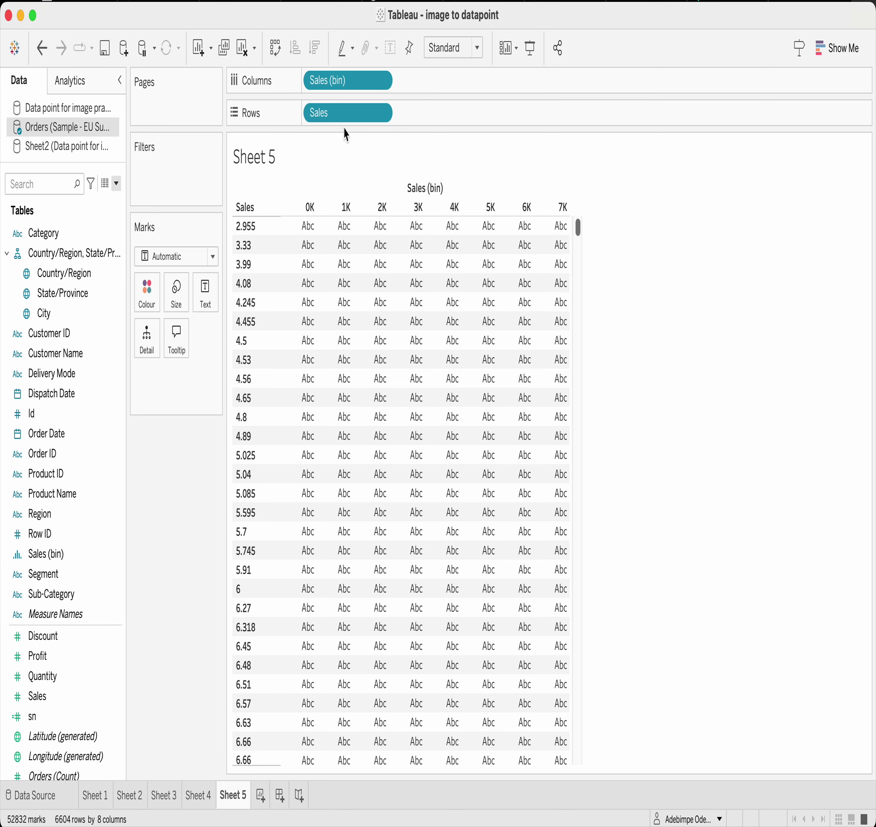
mouse_move(314, 227)
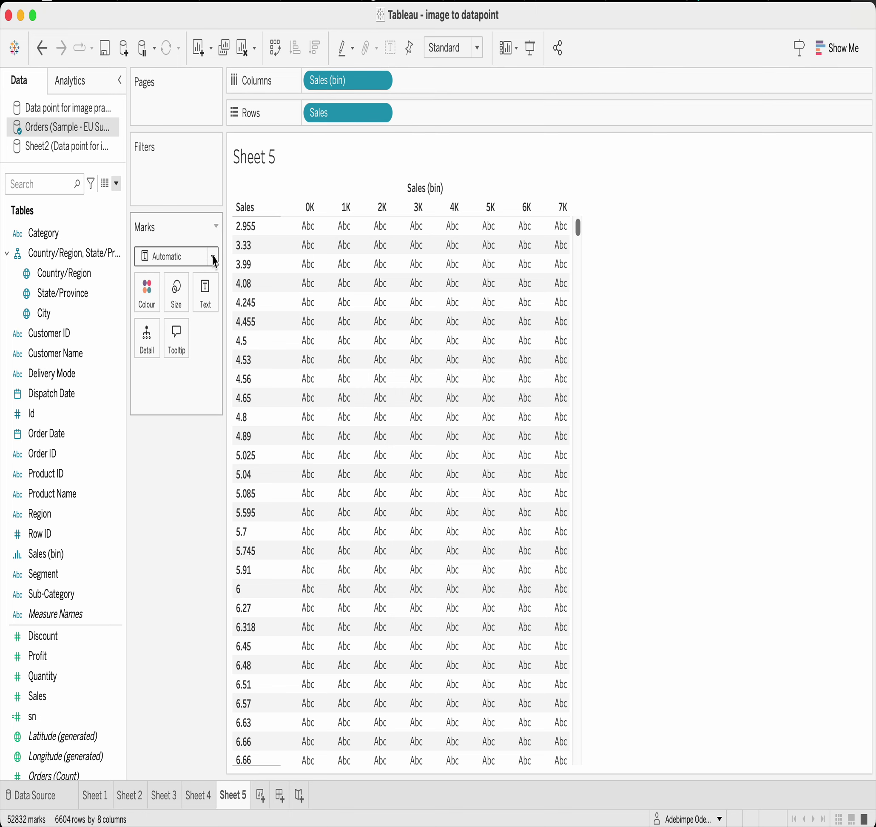
left_click(834, 48)
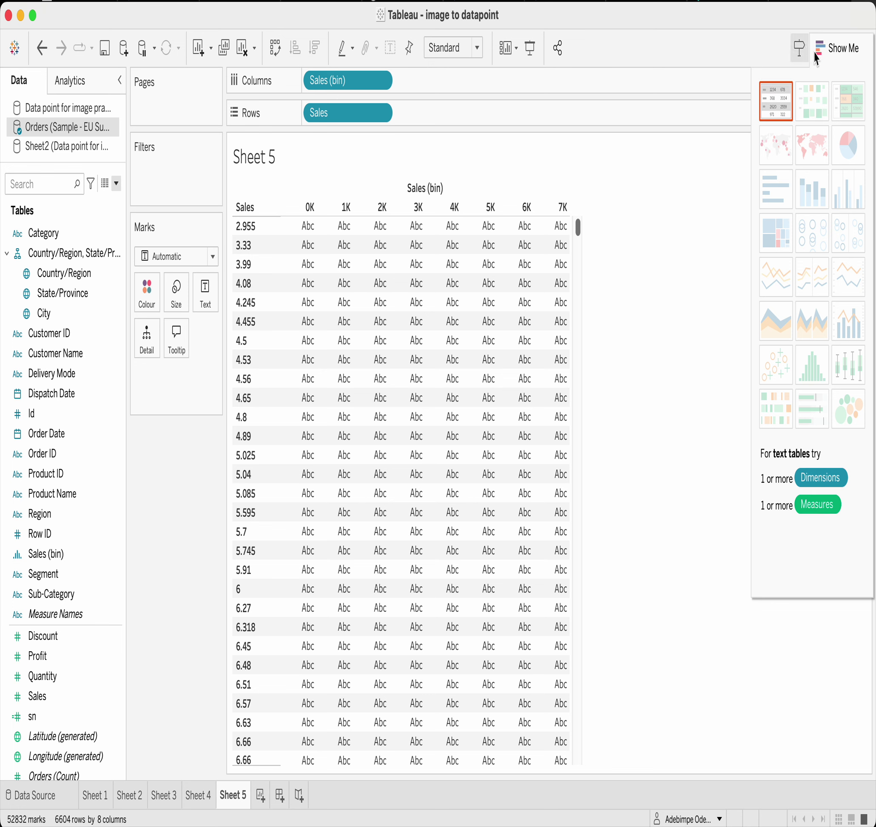
left_click(837, 48)
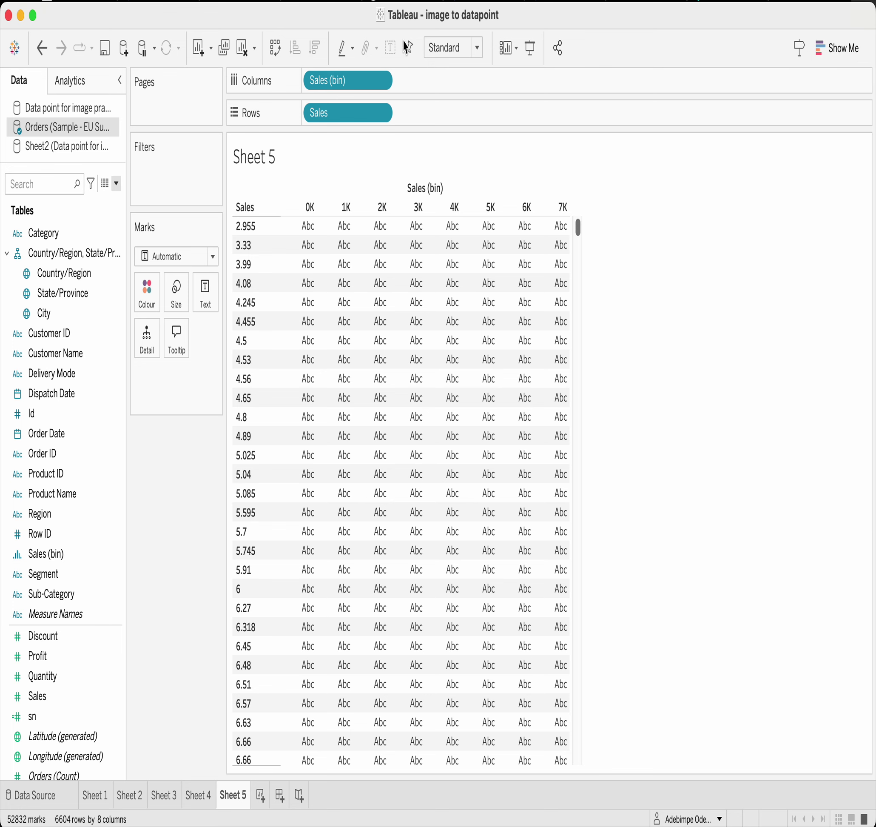
left_click(383, 113)
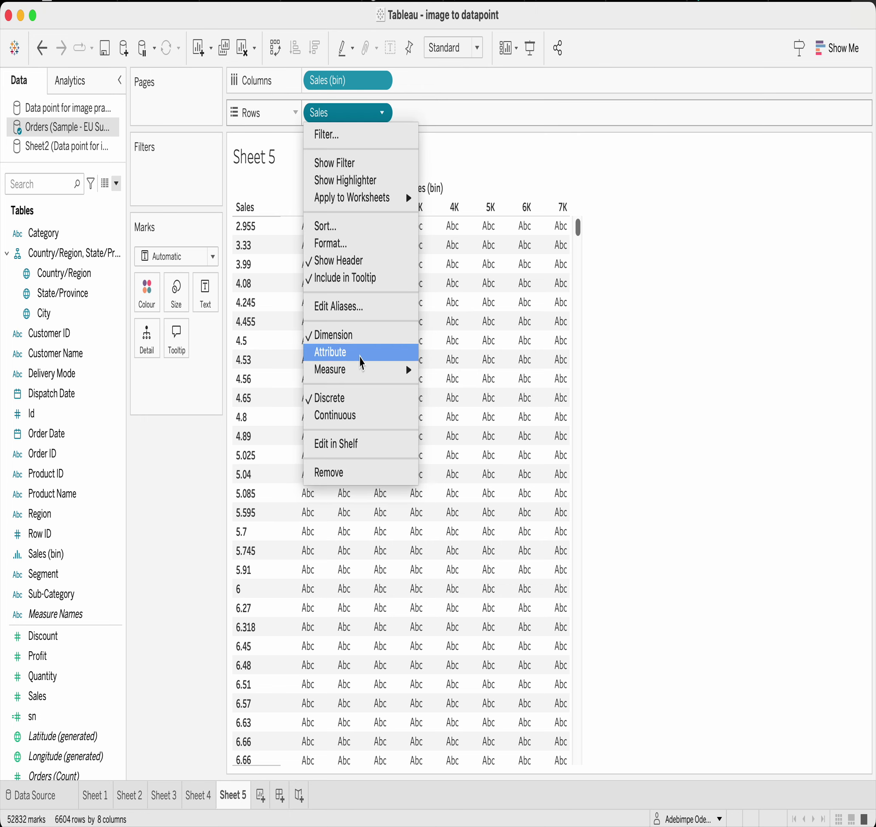
left_click(349, 420)
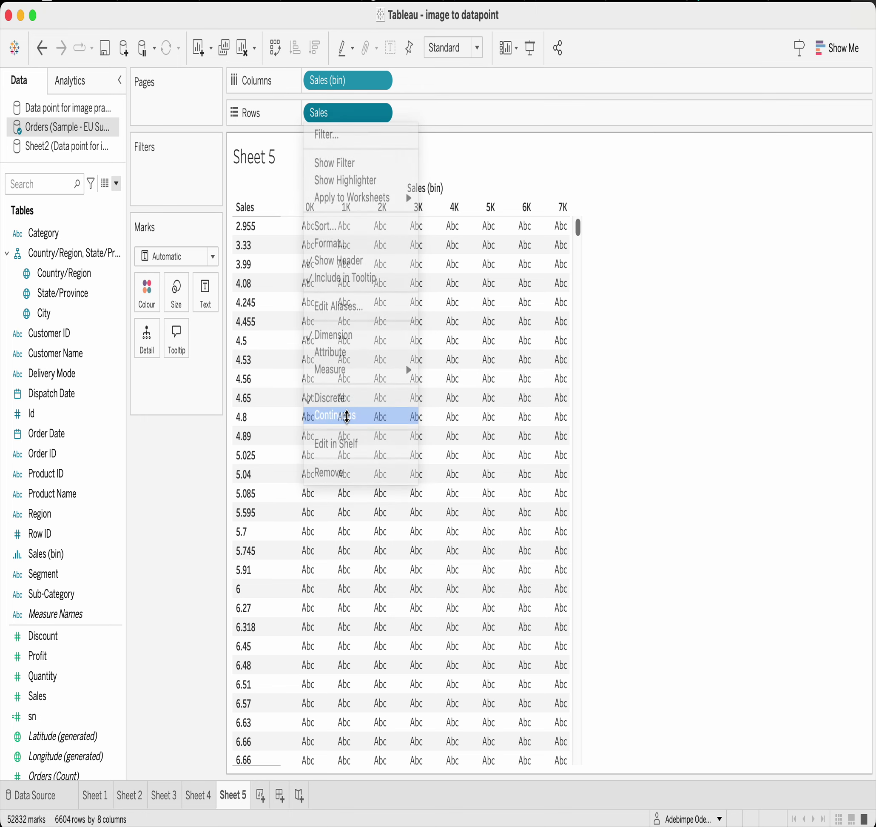
Try replacing the Sales dimension on Rows with the sum of Sales, and undo the replacement
left_click(383, 115)
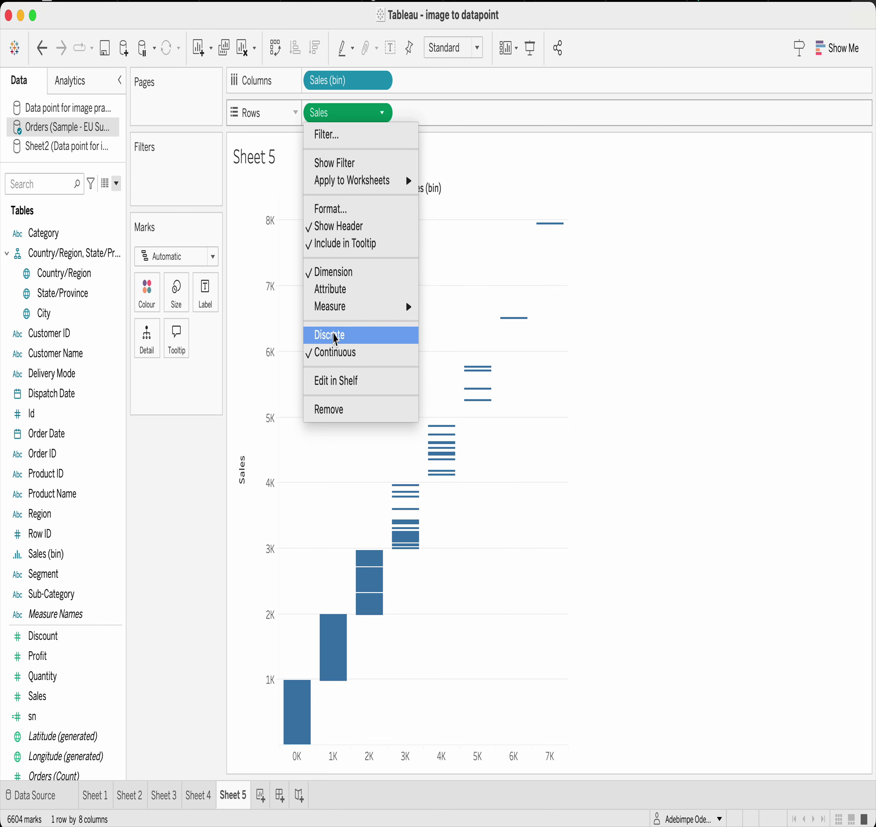
left_click(336, 113)
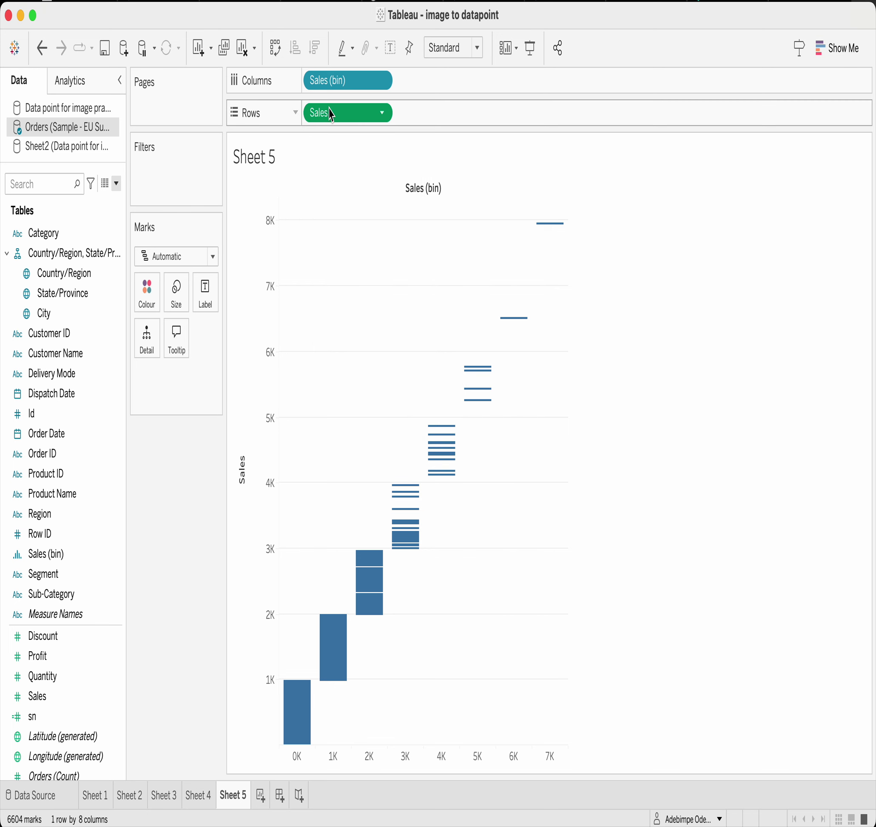
left_click_drag(330, 114, 170, 602)
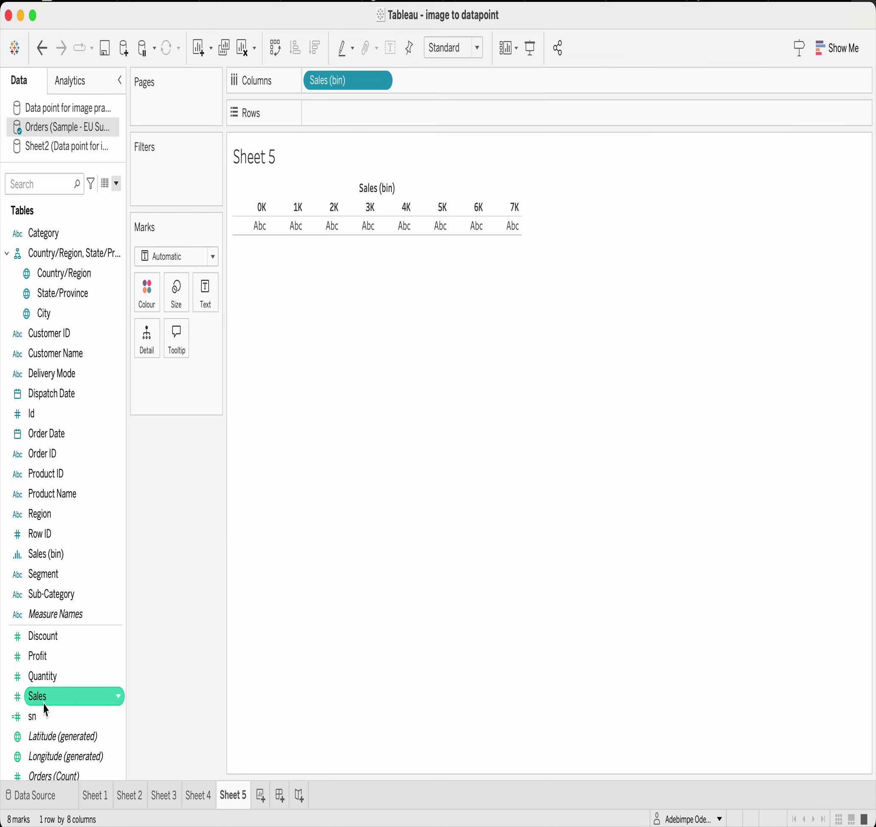
left_click_drag(43, 708, 334, 124)
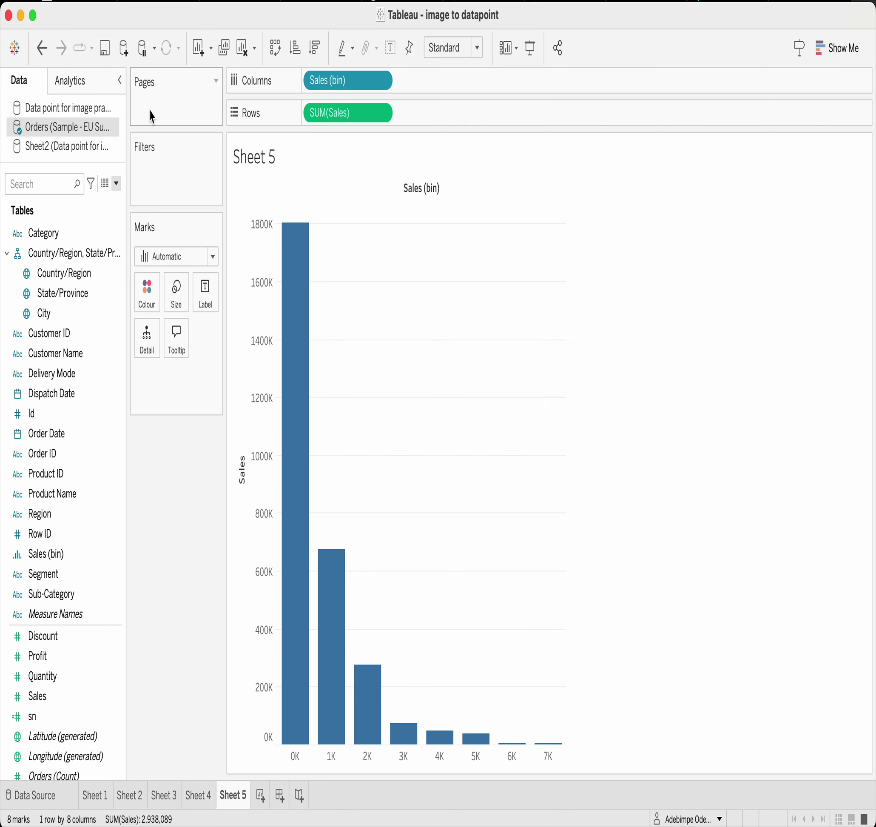
left_click(44, 51)
left_click(43, 50)
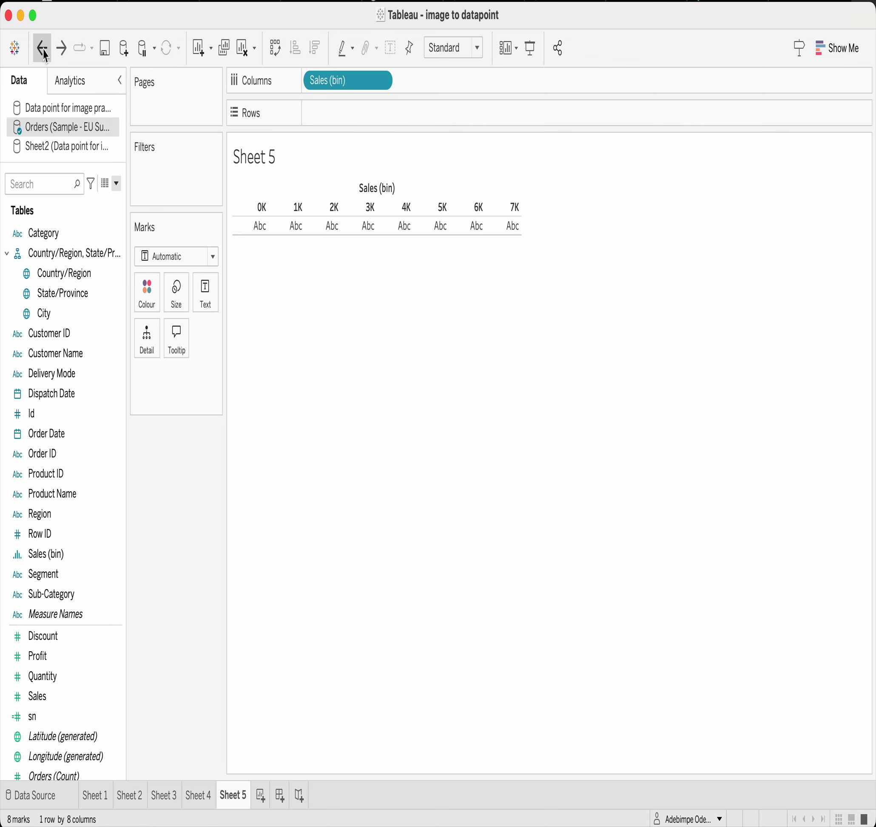
Aggregate Sales on Rows as Count (Distinct) and inspect the bars of the 0K and 1K bins
left_click(382, 113)
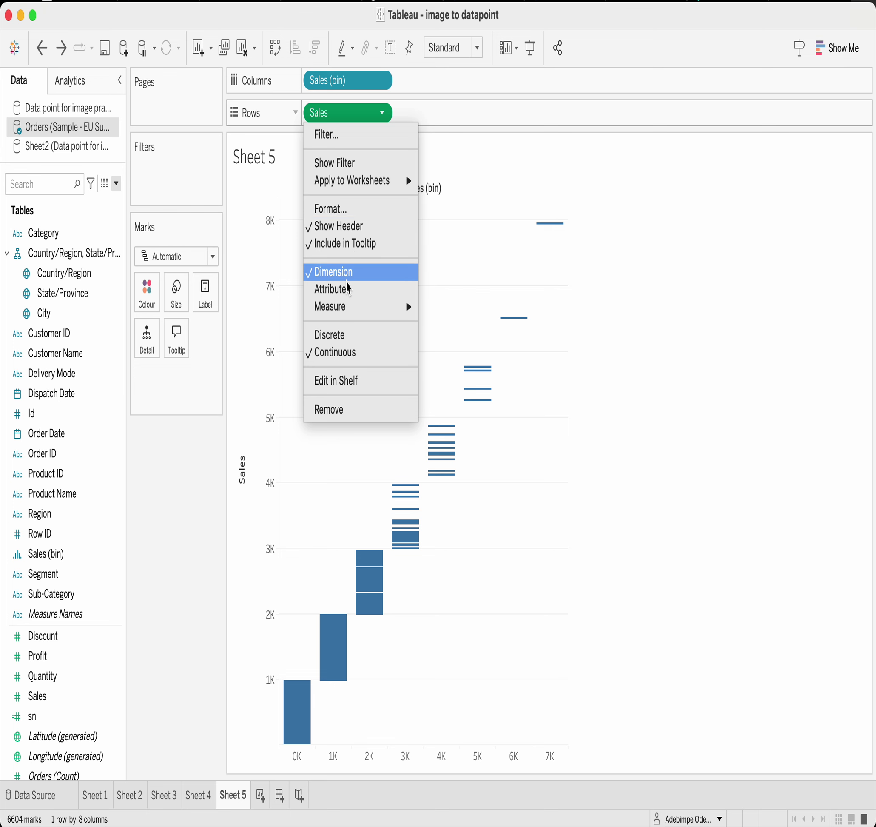
mouse_move(349, 320)
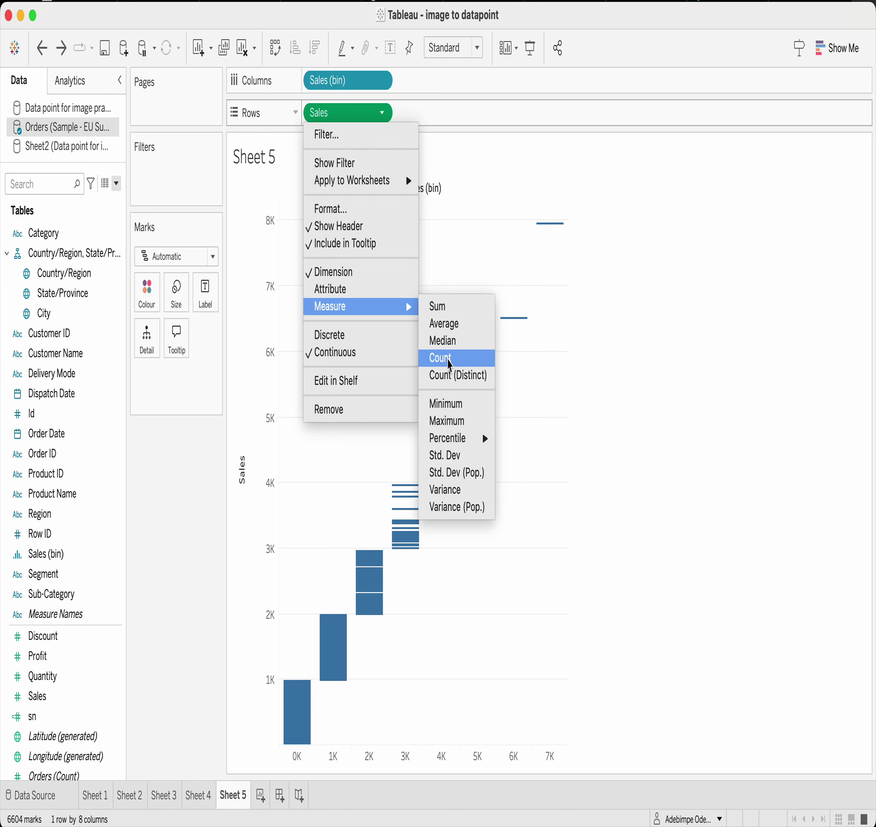
left_click(450, 376)
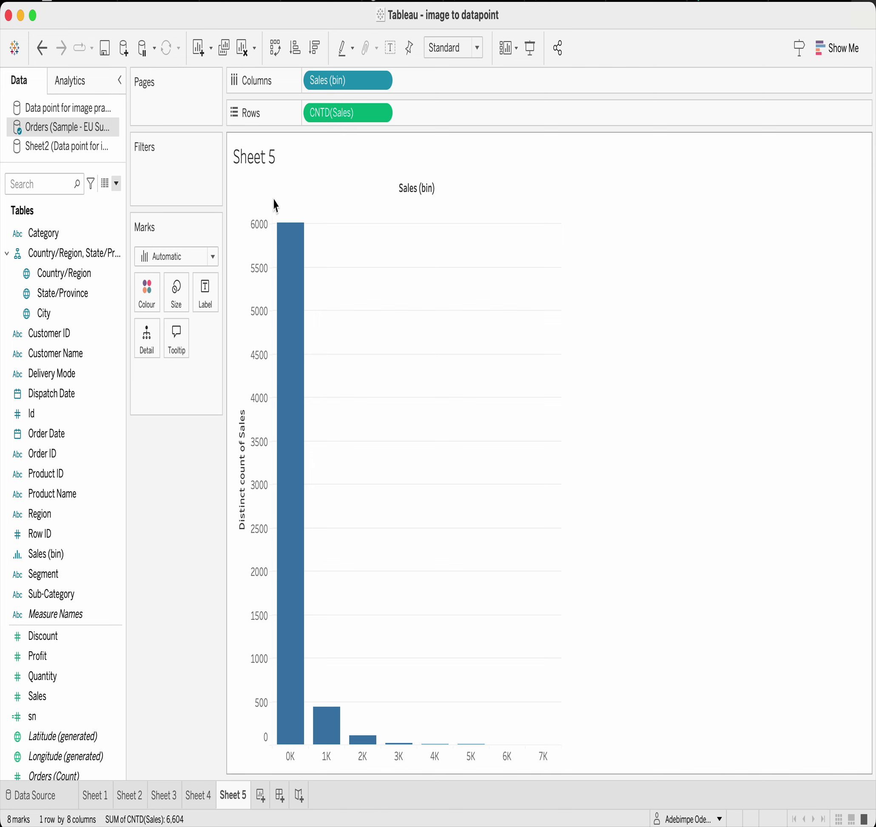
mouse_move(286, 233)
mouse_move(324, 741)
Add a new worksheet and place Sales on its Rows as a discrete dimension
left_click(261, 795)
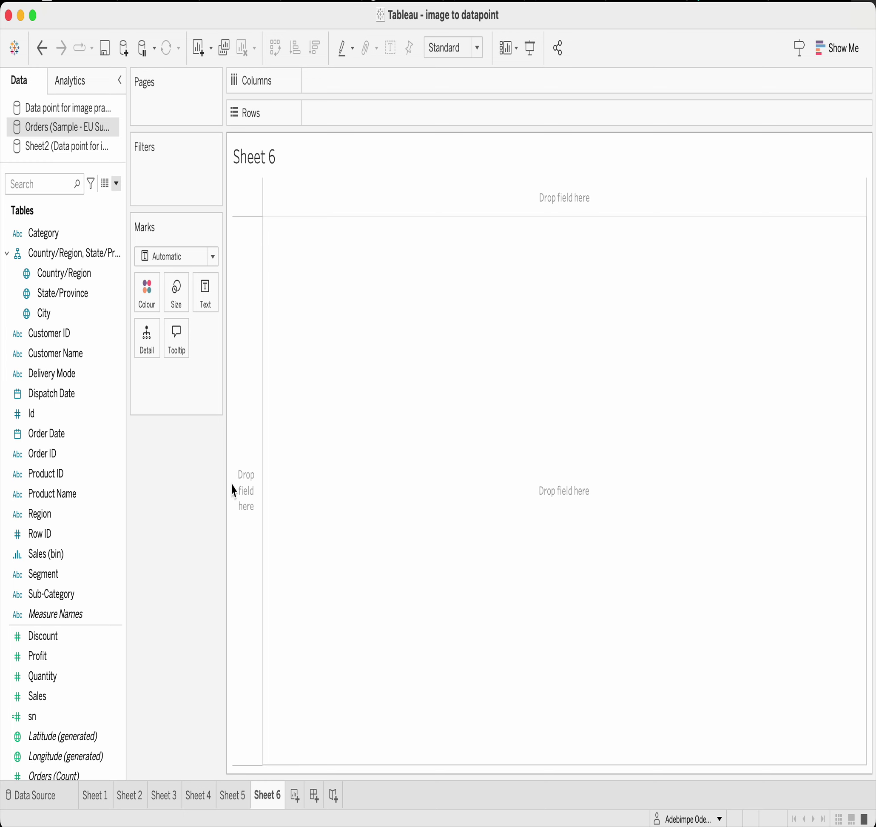
mouse_move(51, 695)
left_mouse_down()
mouse_move(367, 106)
mouse_move(354, 122)
left_mouse_up()
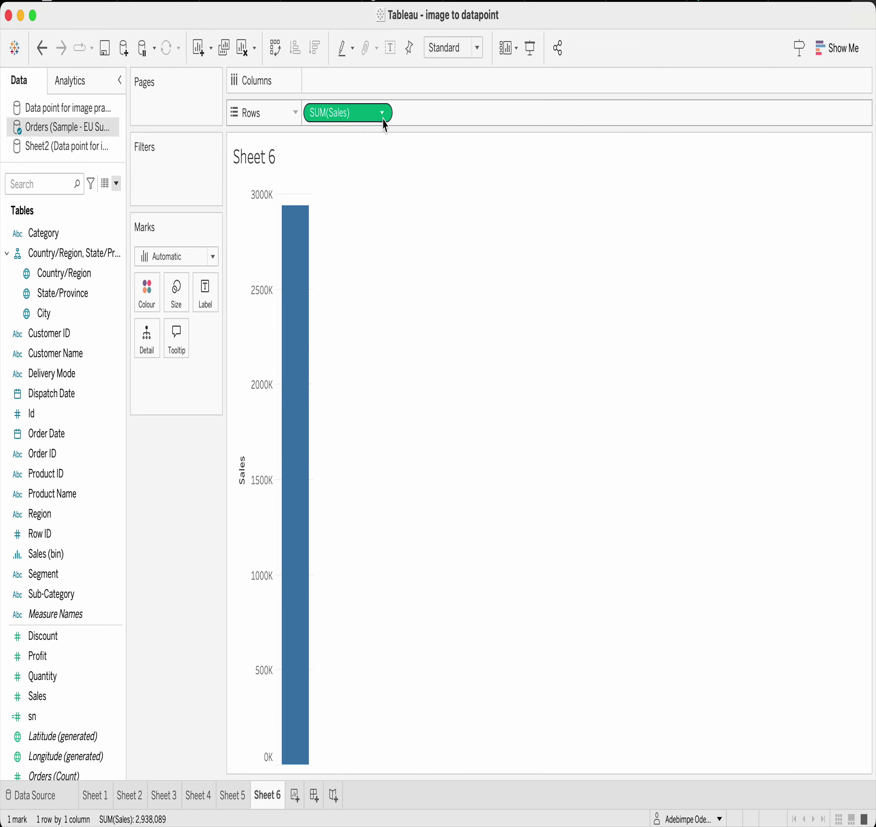
left_click(383, 117)
left_click(348, 272)
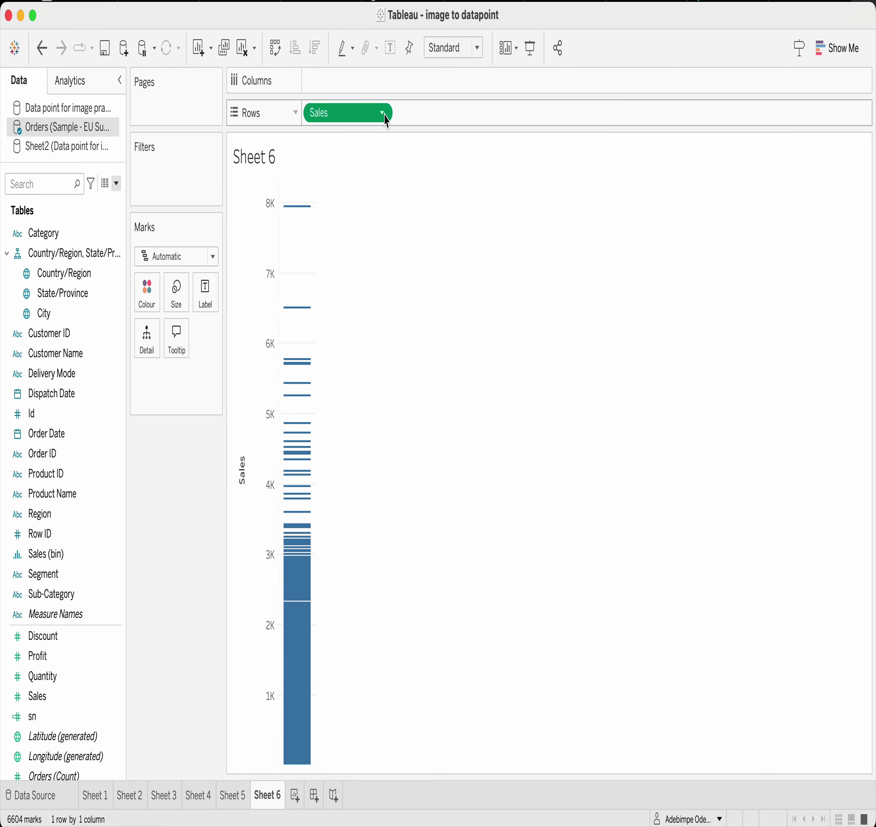
left_click(384, 114)
left_click(353, 335)
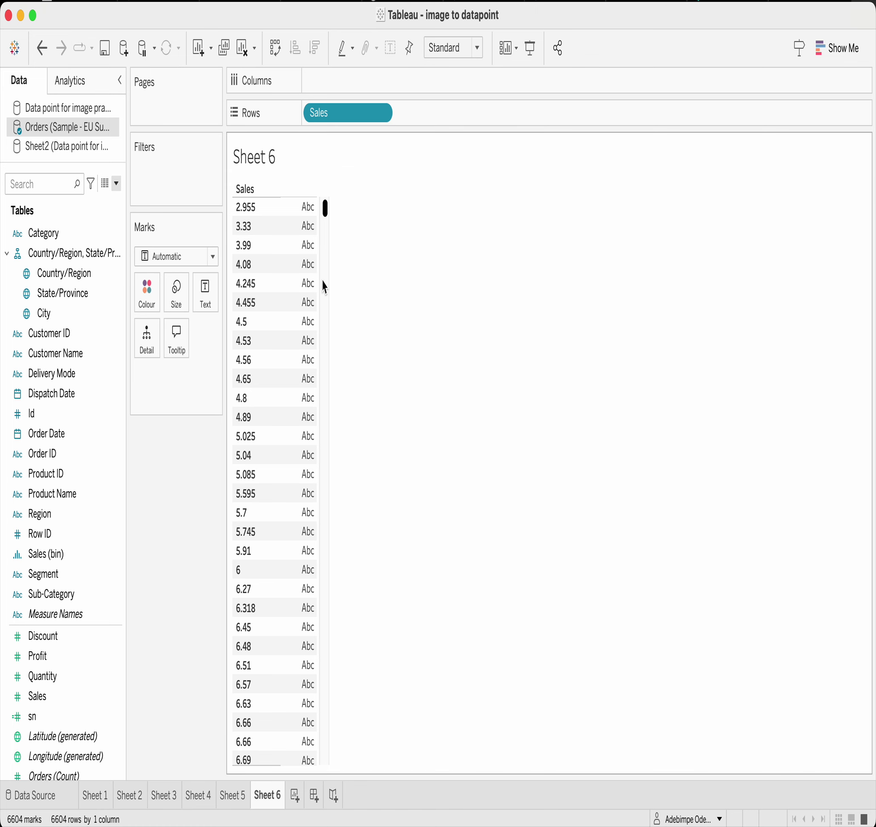
Review the formula of the sn calculated field without changing it
left_click(116, 184)
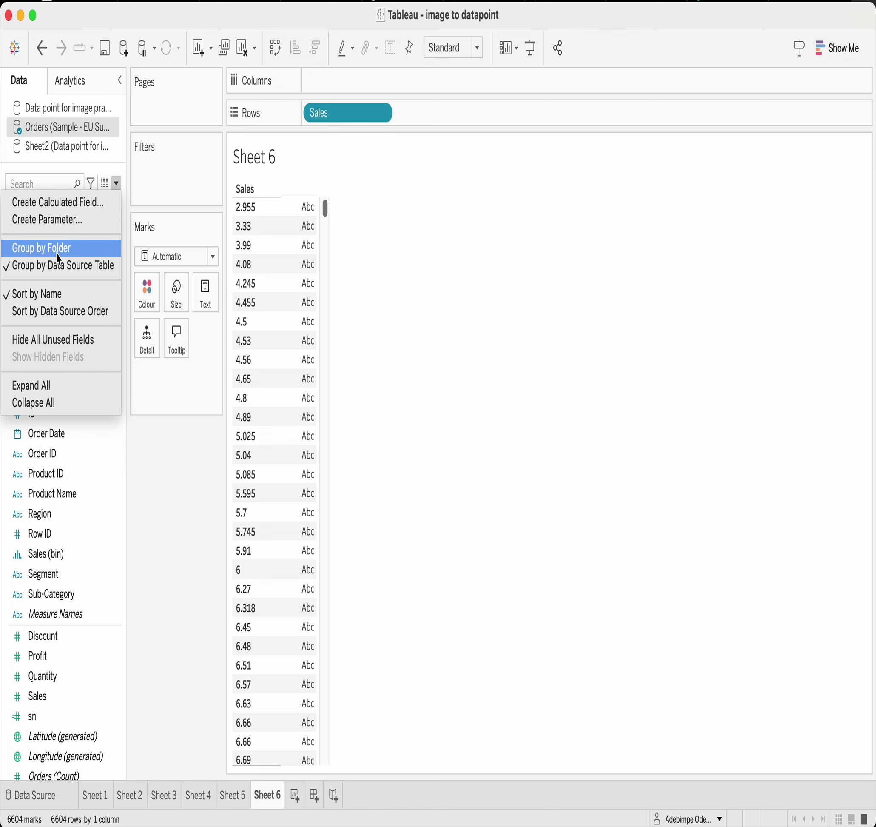
left_click(186, 565)
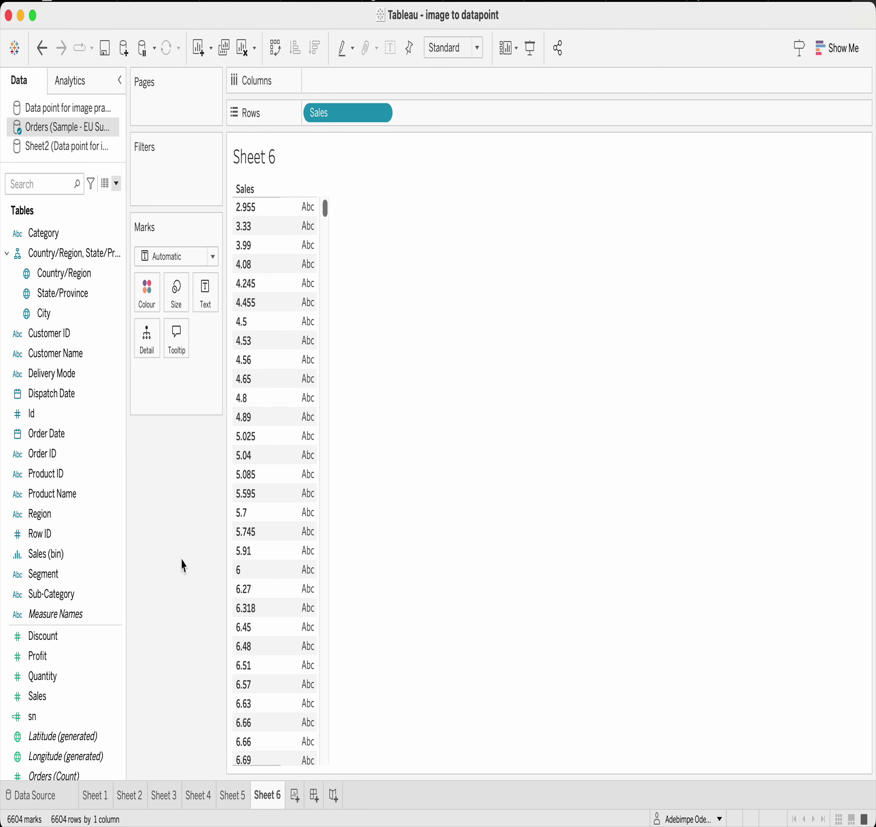
left_click(119, 718)
left_click(164, 416)
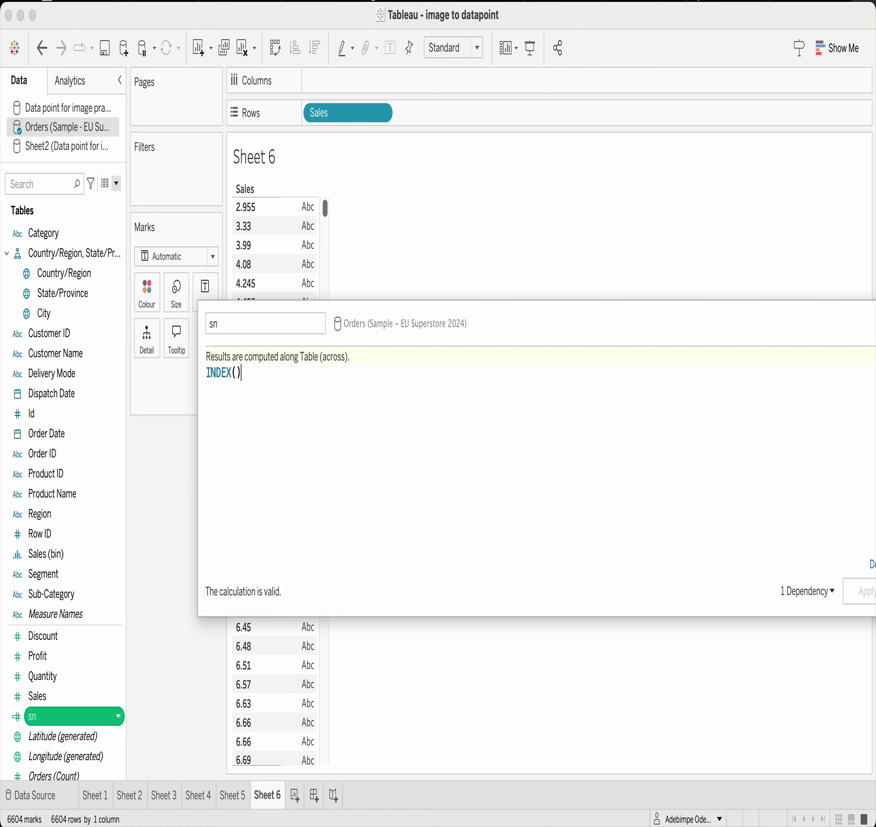
key("Escape")
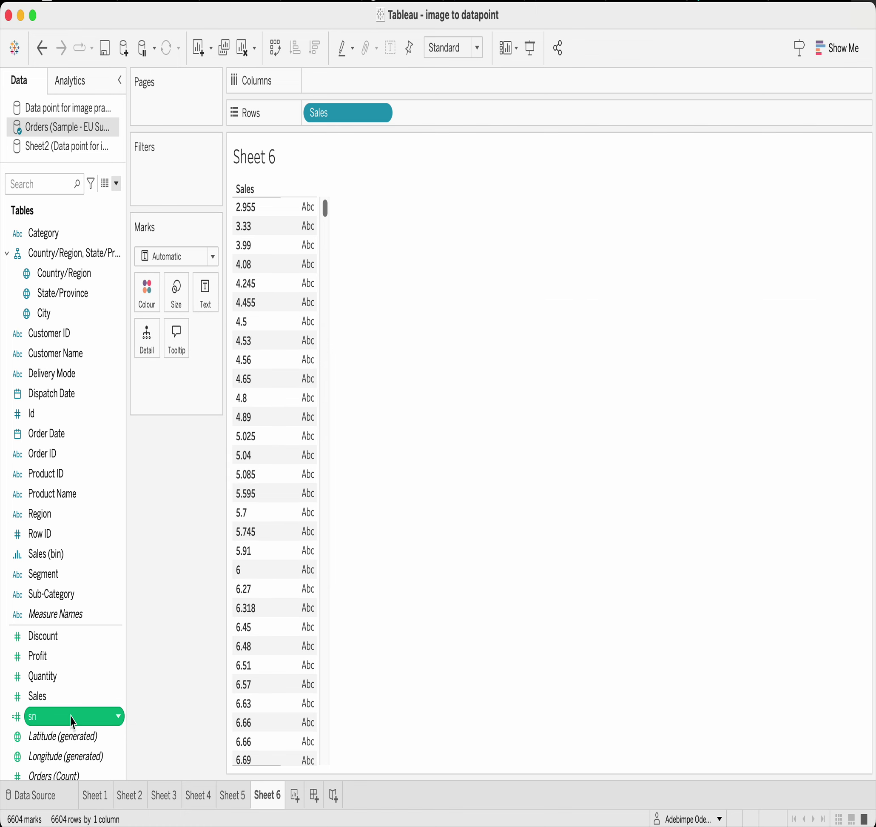
Add the sn field to Rows on Sheet 6 as discrete and place it ahead of Sales
mouse_move(73, 720)
left_mouse_down()
mouse_move(406, 185)
mouse_move(435, 132)
mouse_move(418, 113)
left_mouse_up()
left_click(474, 113)
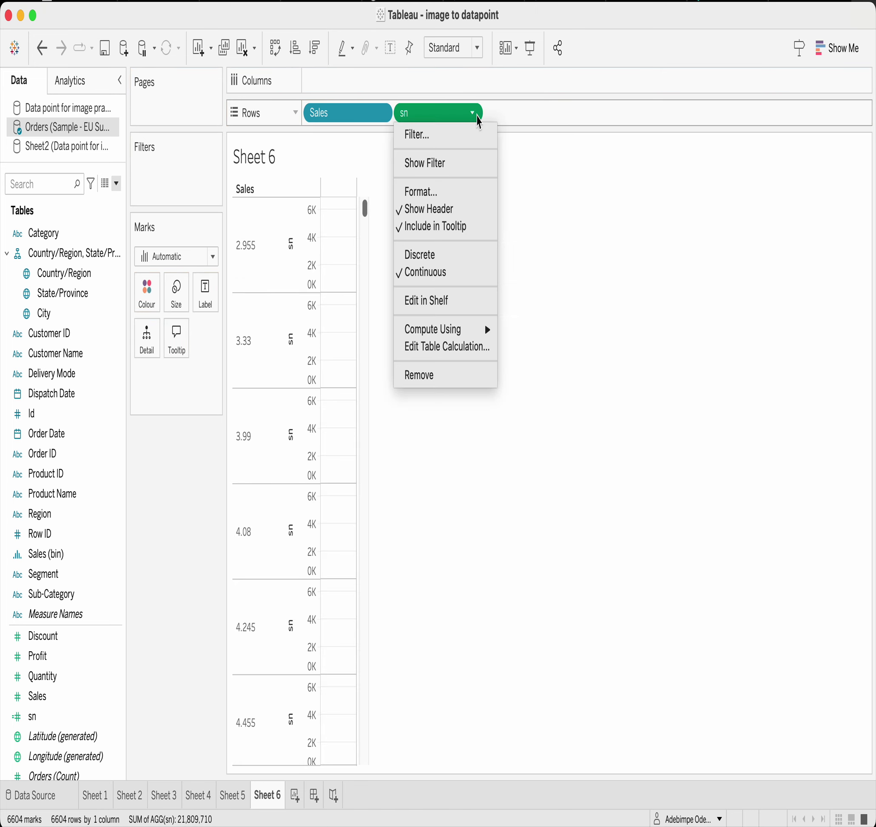
left_click(440, 253)
left_click_drag(424, 119, 322, 115)
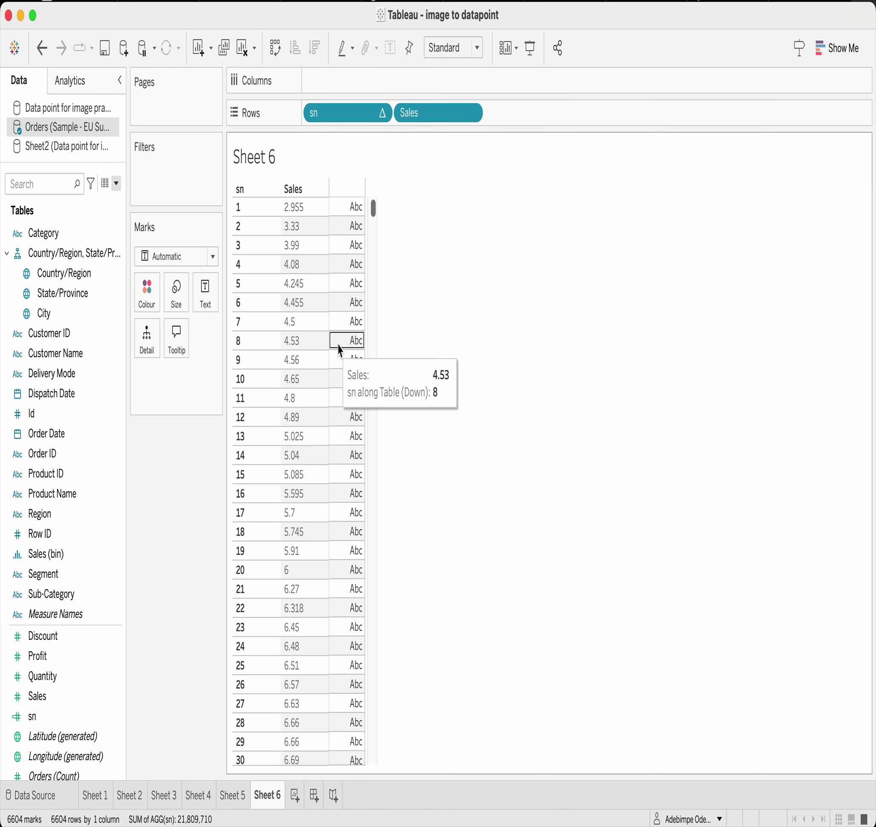
Compare the distinct count in Sheet 5's 0K bar with the numbered sales values up to 1000 on Sheet 6
left_click(234, 795)
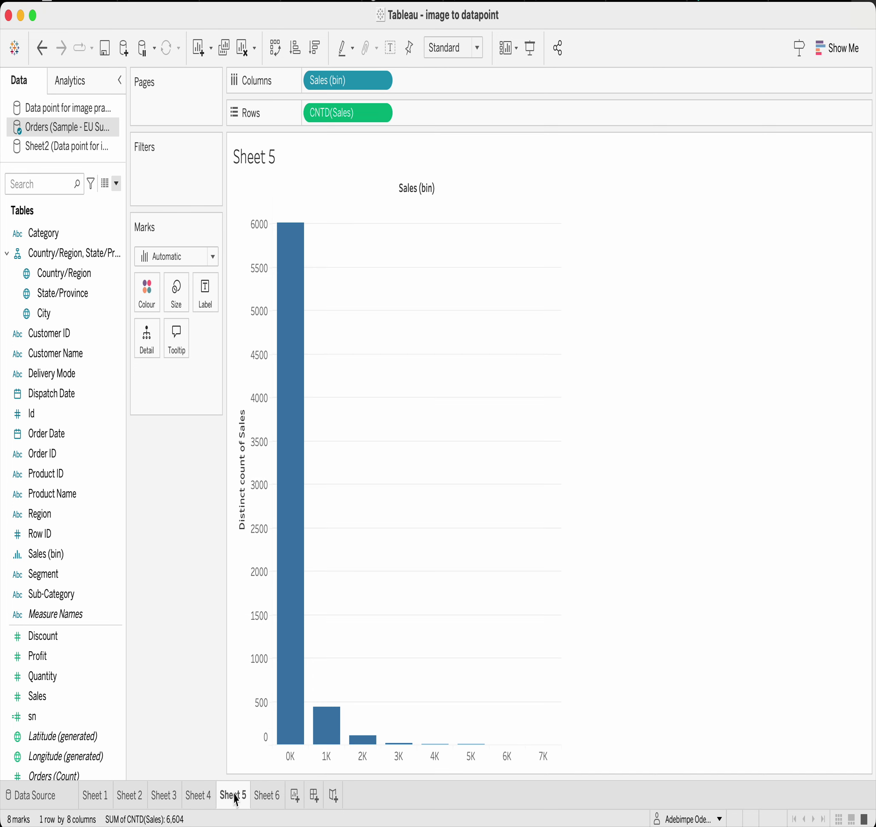
mouse_move(298, 693)
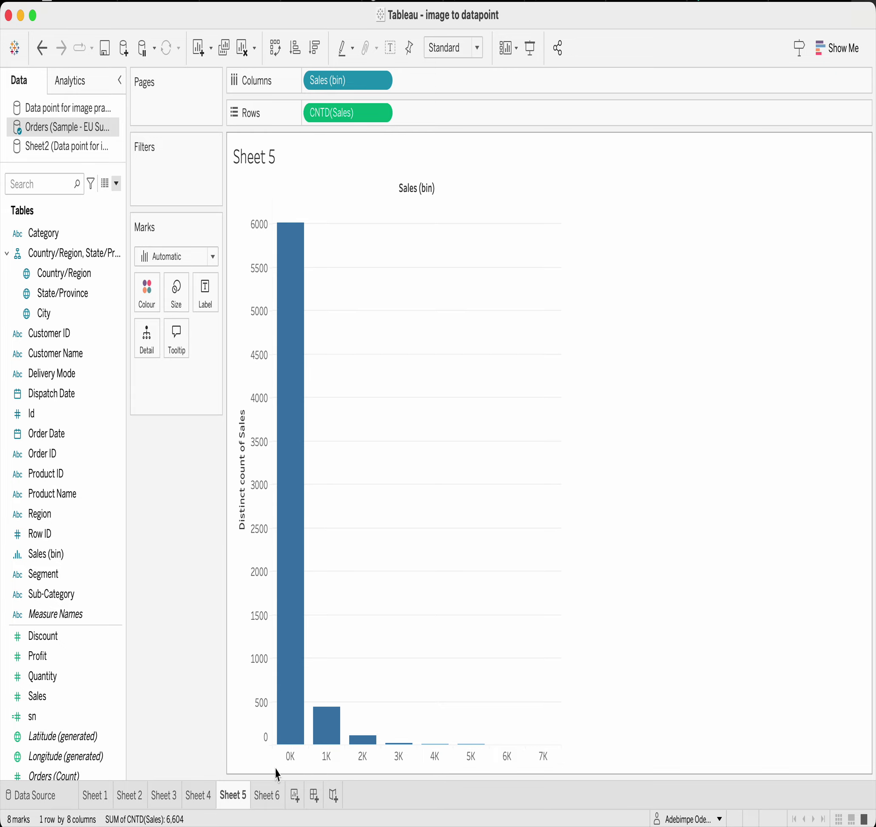
left_click(269, 796)
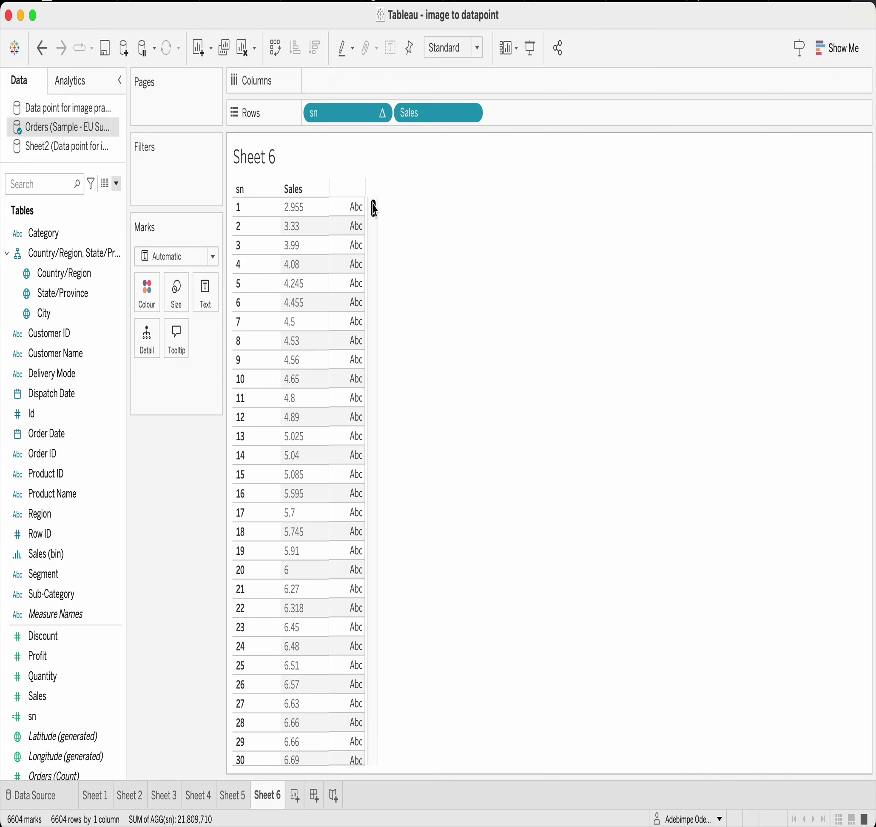
left_click_drag(374, 209, 375, 707)
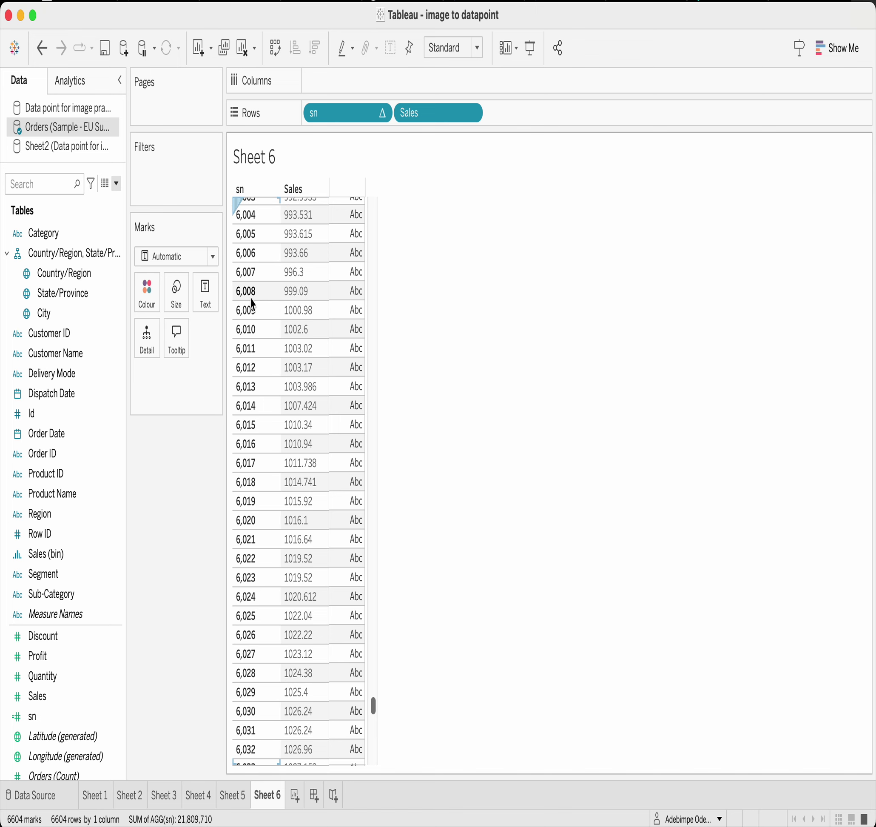
left_click(245, 805)
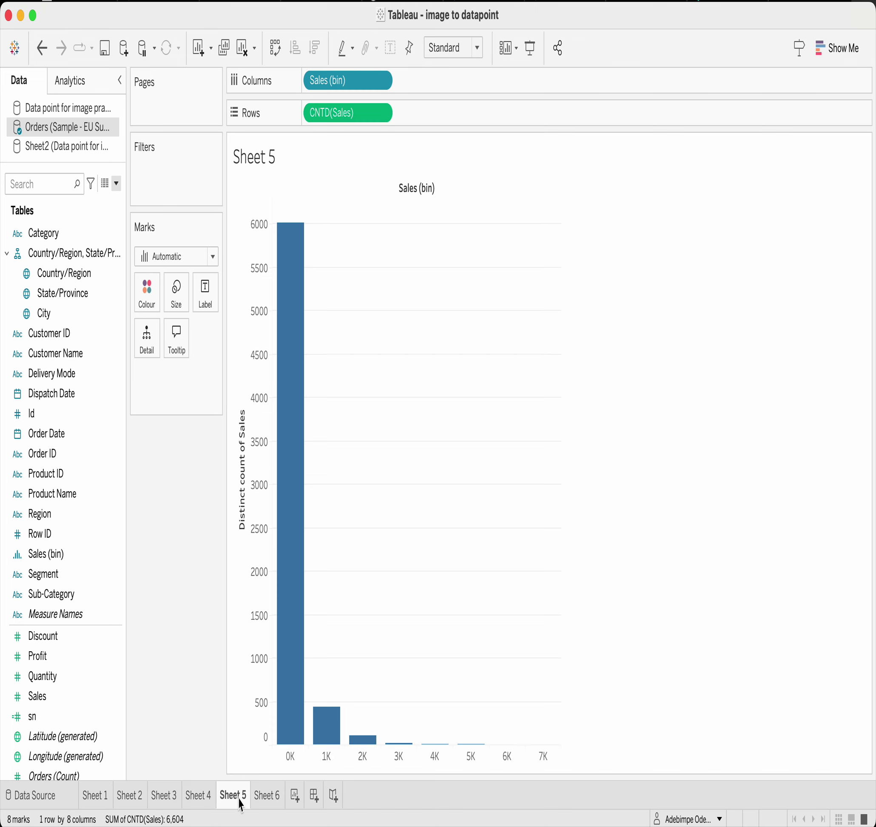
mouse_move(329, 695)
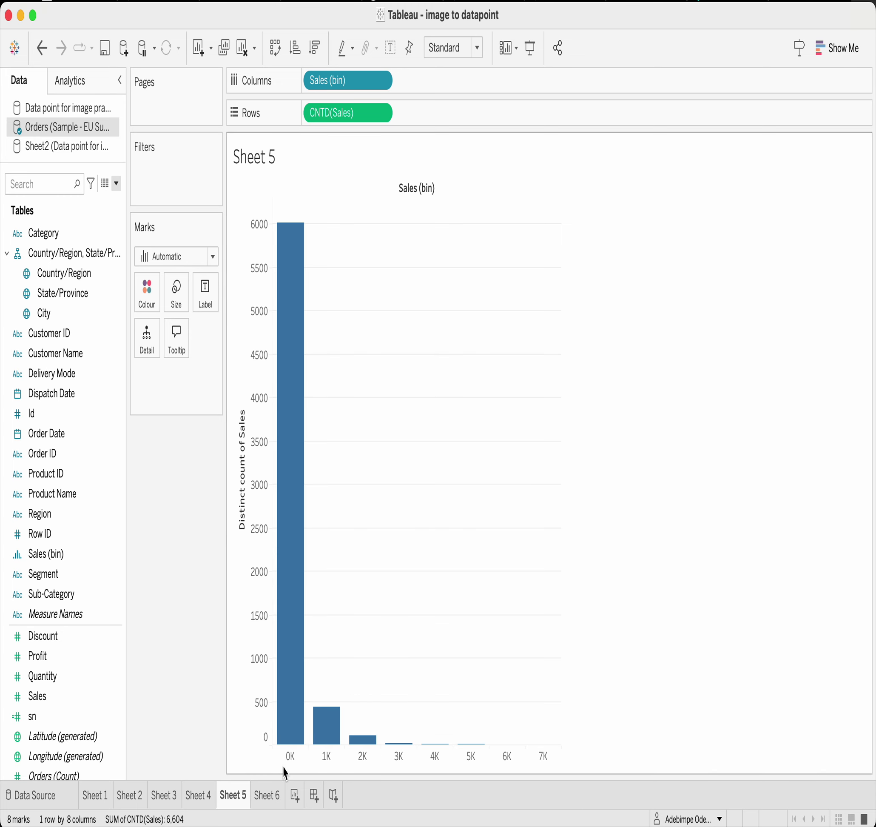
left_click(269, 796)
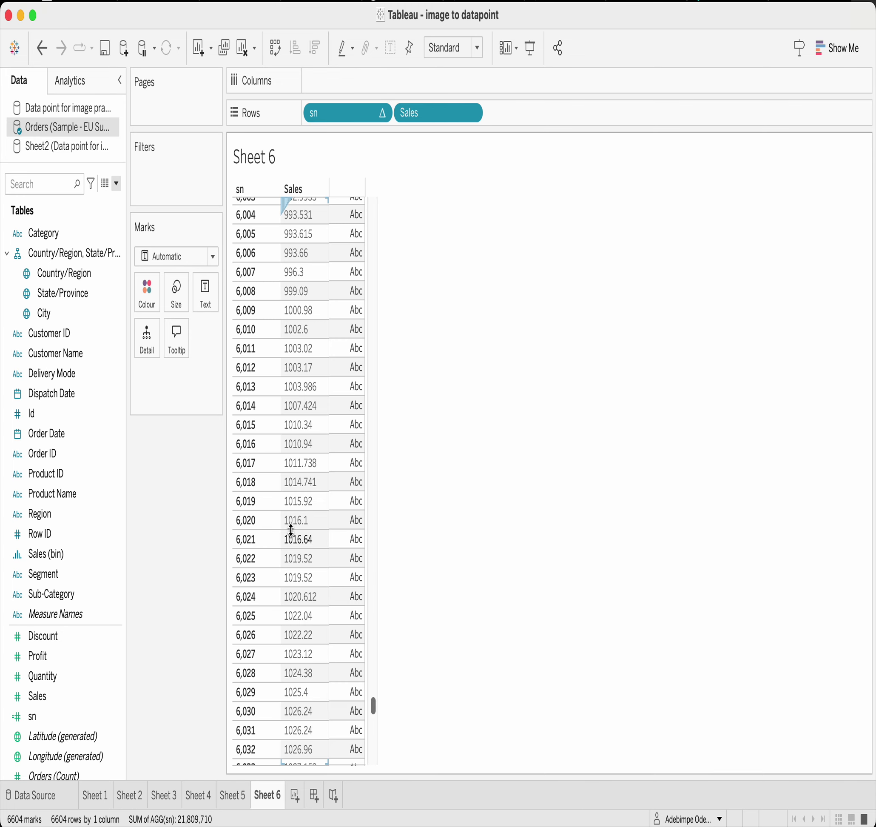
scroll(289, 528, "up", 10)
scroll(291, 530, "up", 10)
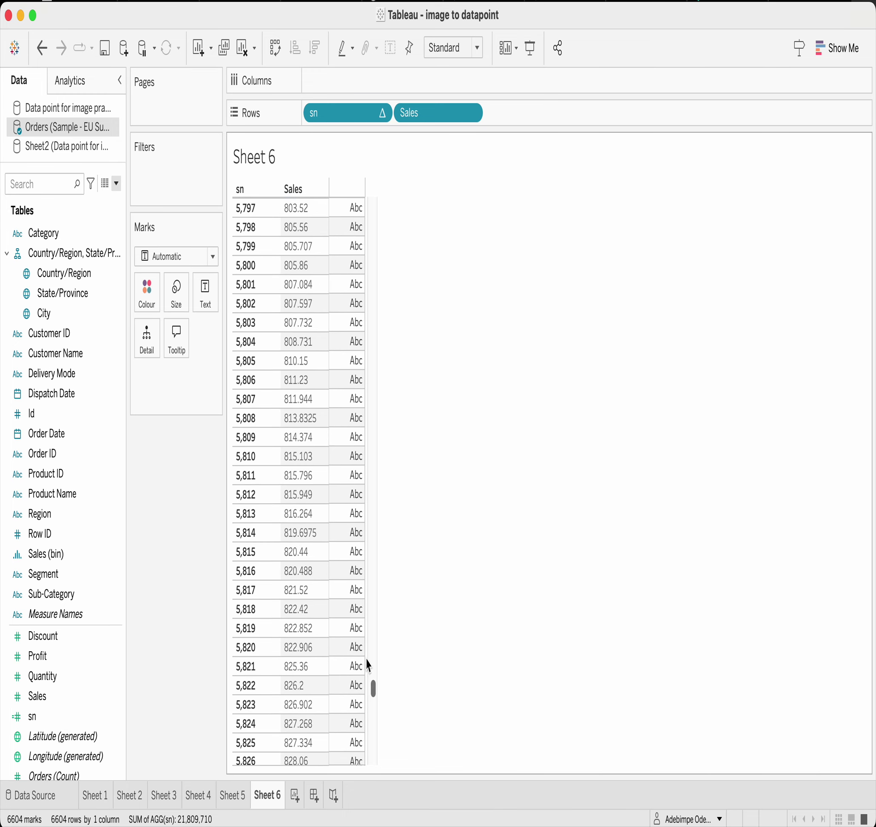
left_click_drag(376, 694, 374, 201)
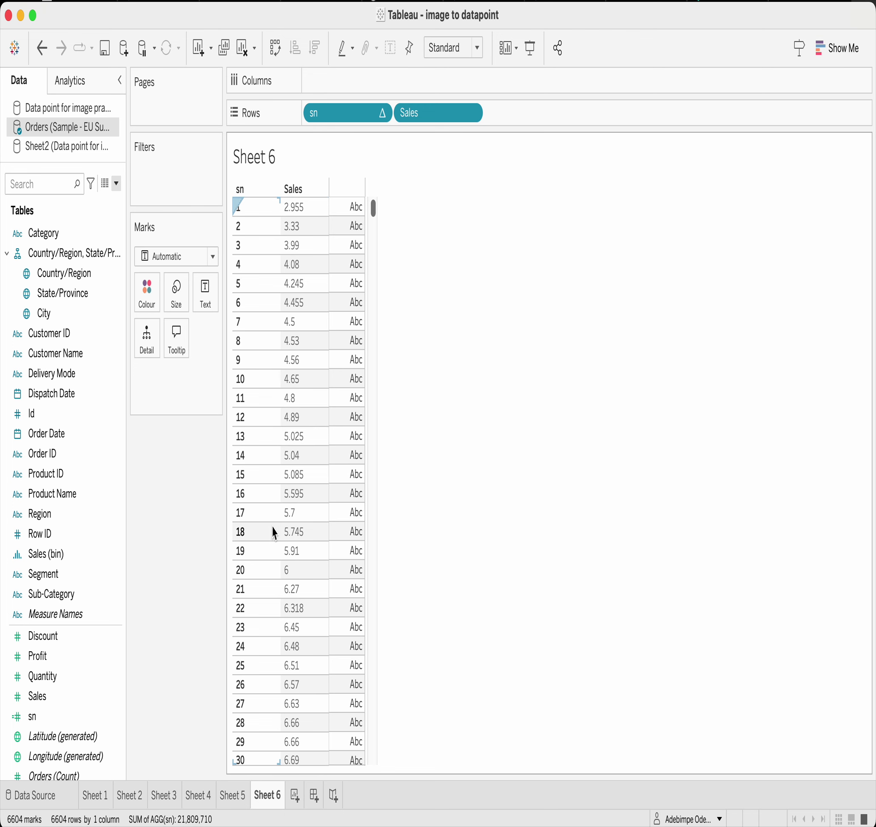
Change the bin size of Sales (bin) to 500 for the Sheet 5 chart
left_click(234, 795)
mouse_move(301, 561)
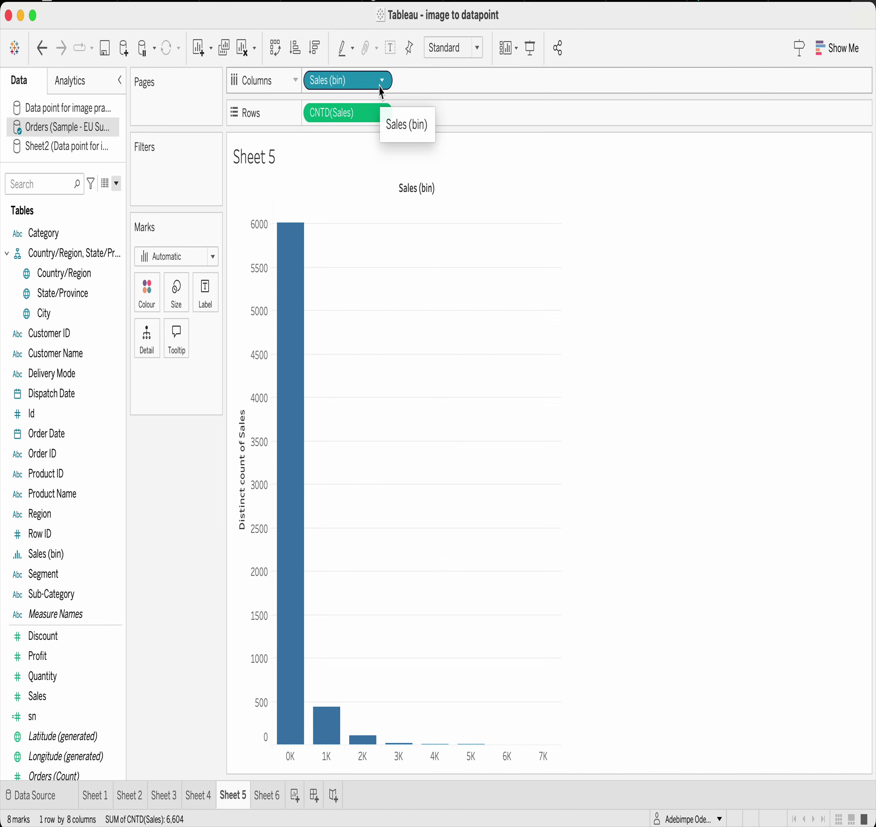
left_click(119, 555)
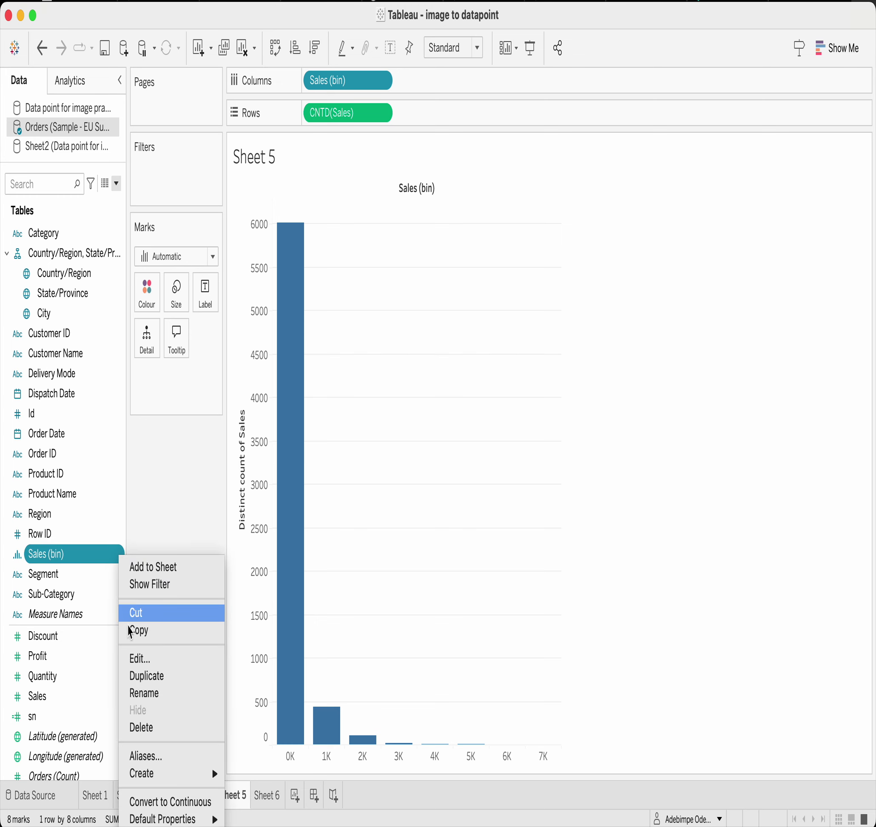
left_click(134, 660)
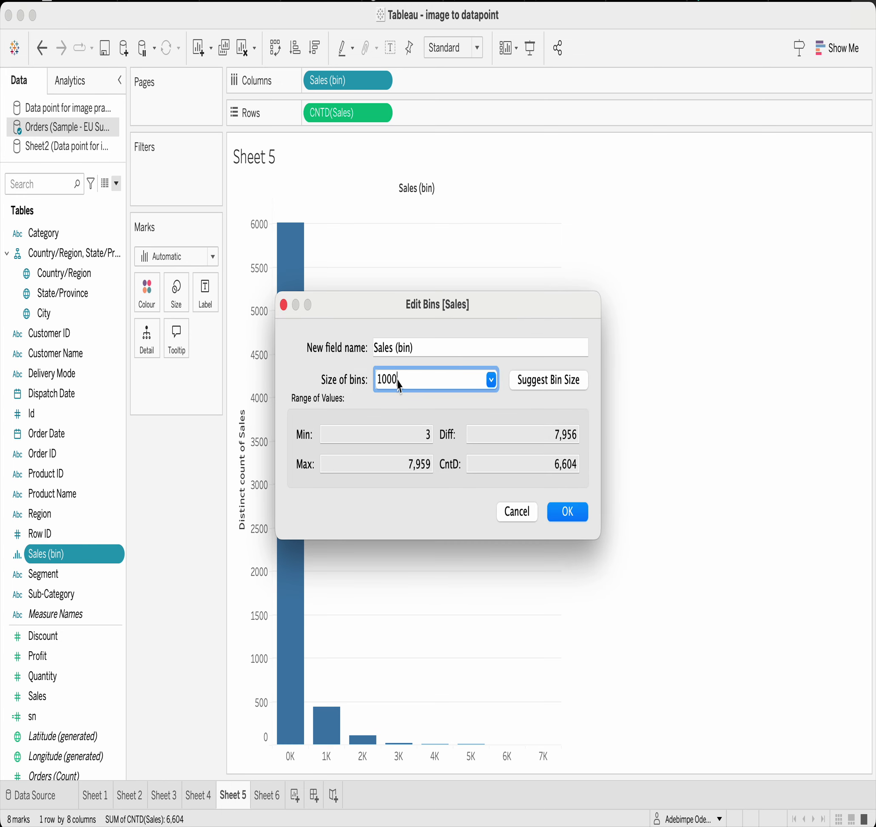
left_click_drag(400, 385, 371, 389)
type("5")
left_click(568, 514)
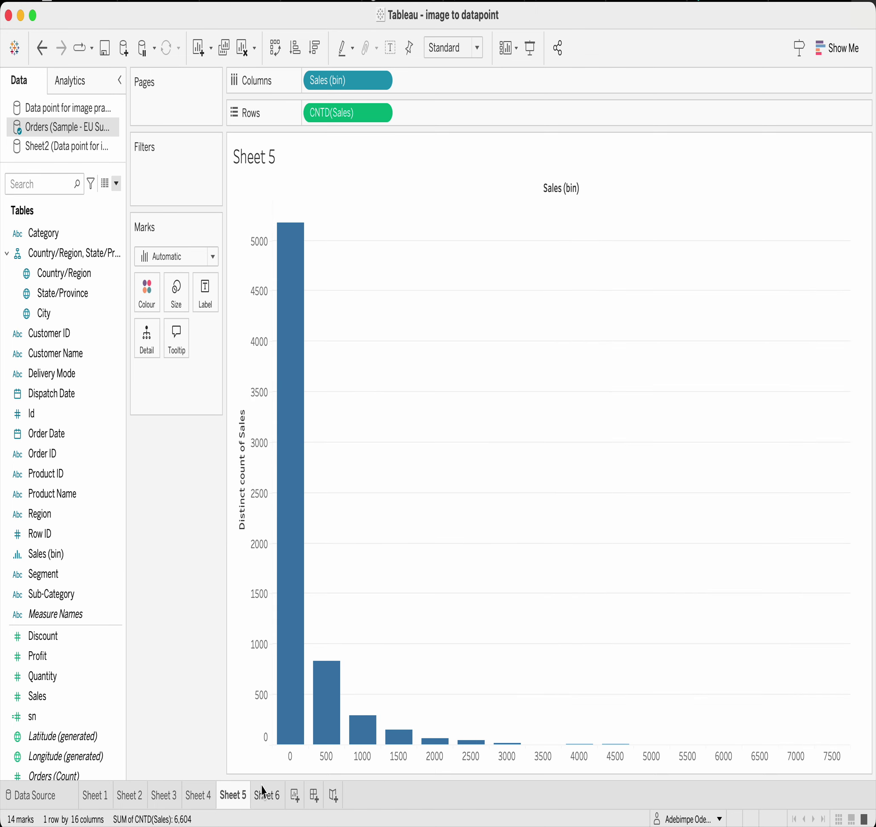
Compare the distinct count in Sheet 5's 0 bar with the numbered sales values just below 500 on Sheet 6
mouse_move(284, 668)
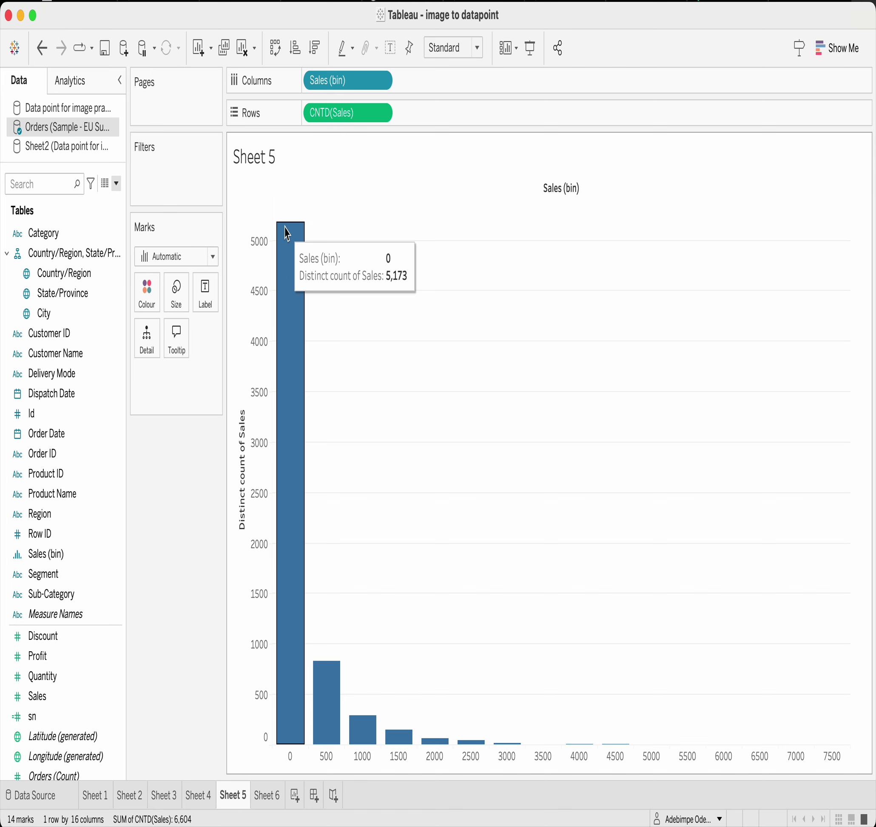
left_click(272, 803)
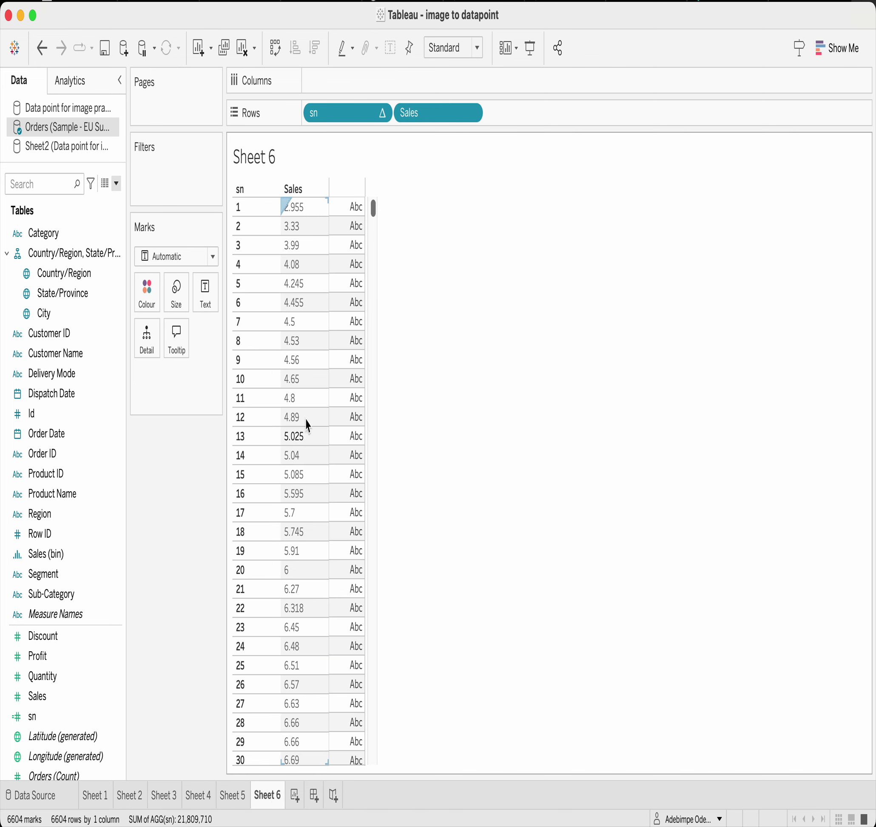
left_click_drag(372, 225, 376, 648)
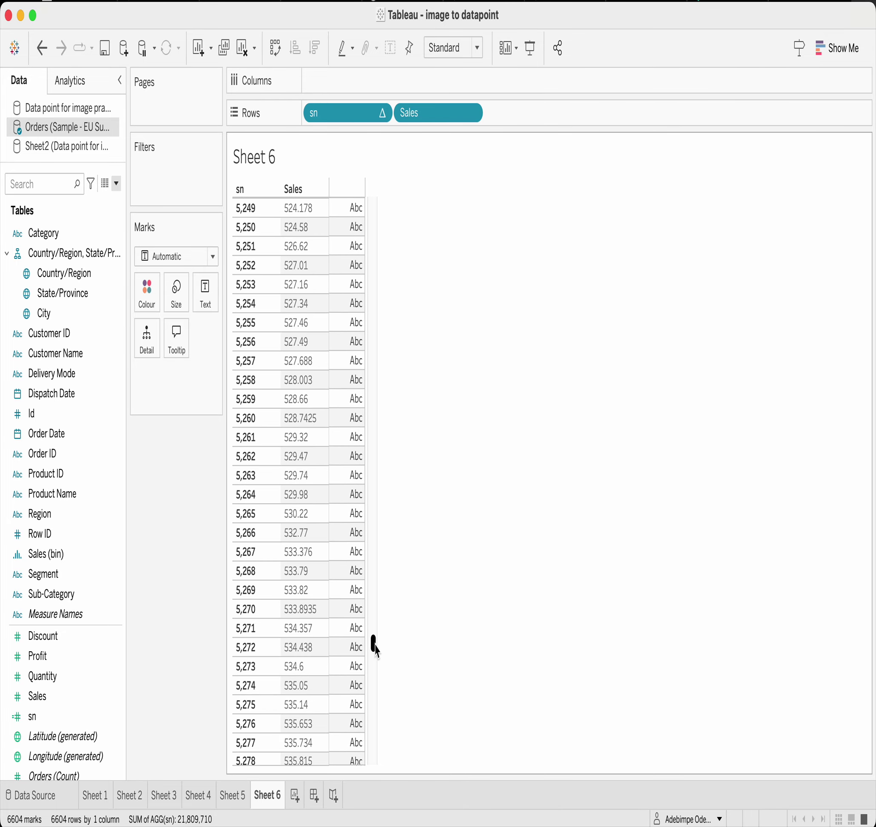
scroll(298, 435, "up", 5)
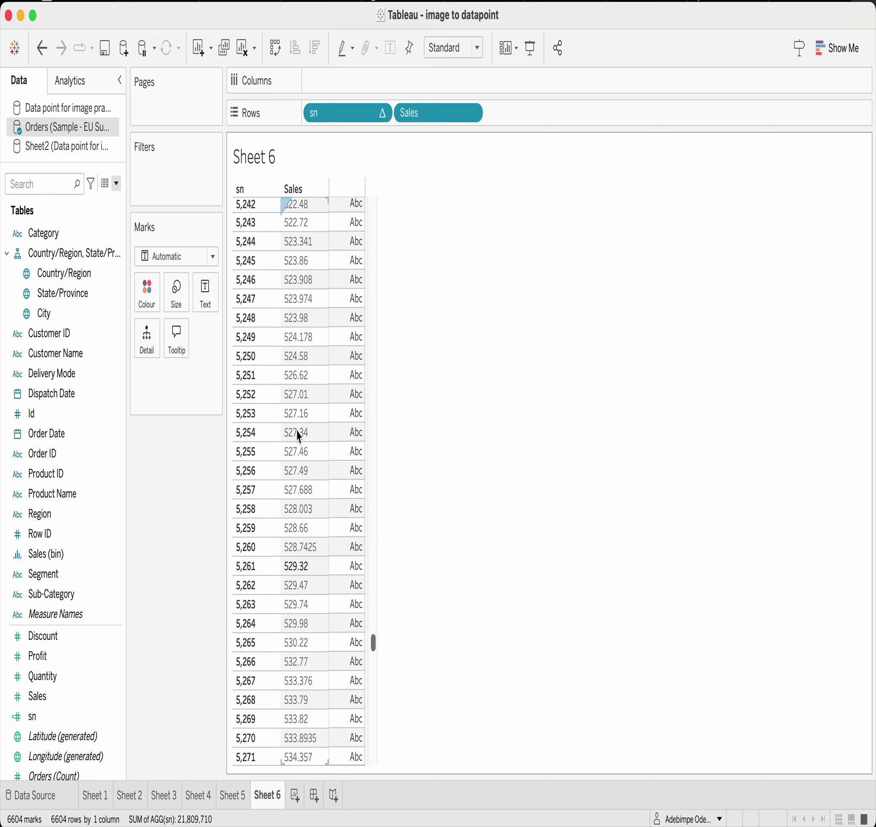
scroll(299, 436, "up", 20)
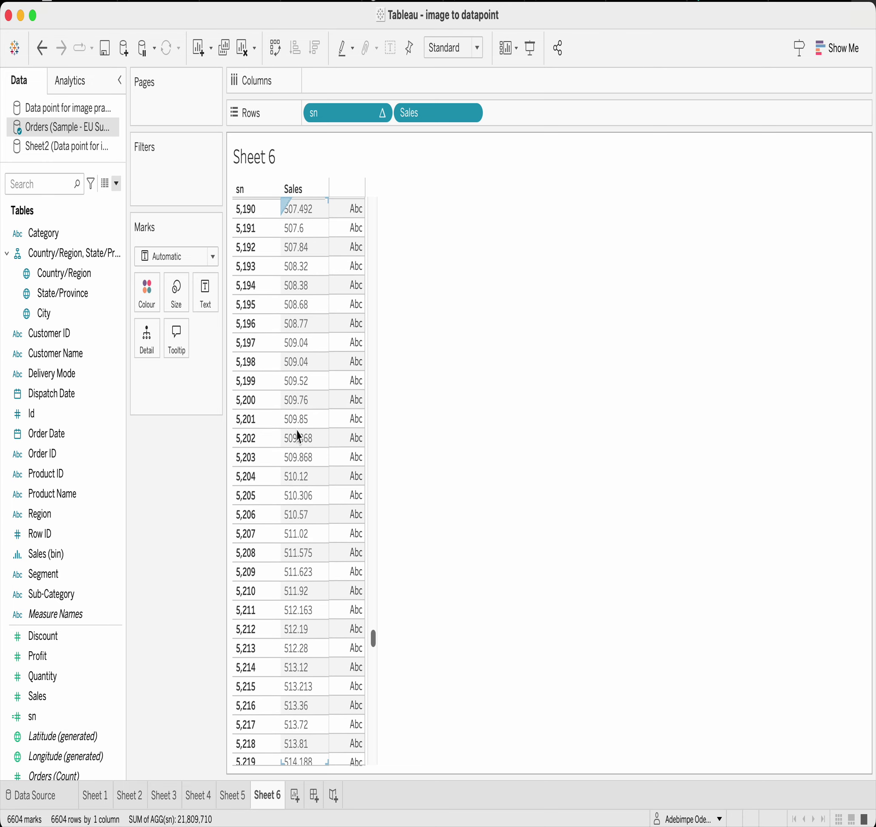
scroll(298, 436, "up", 4)
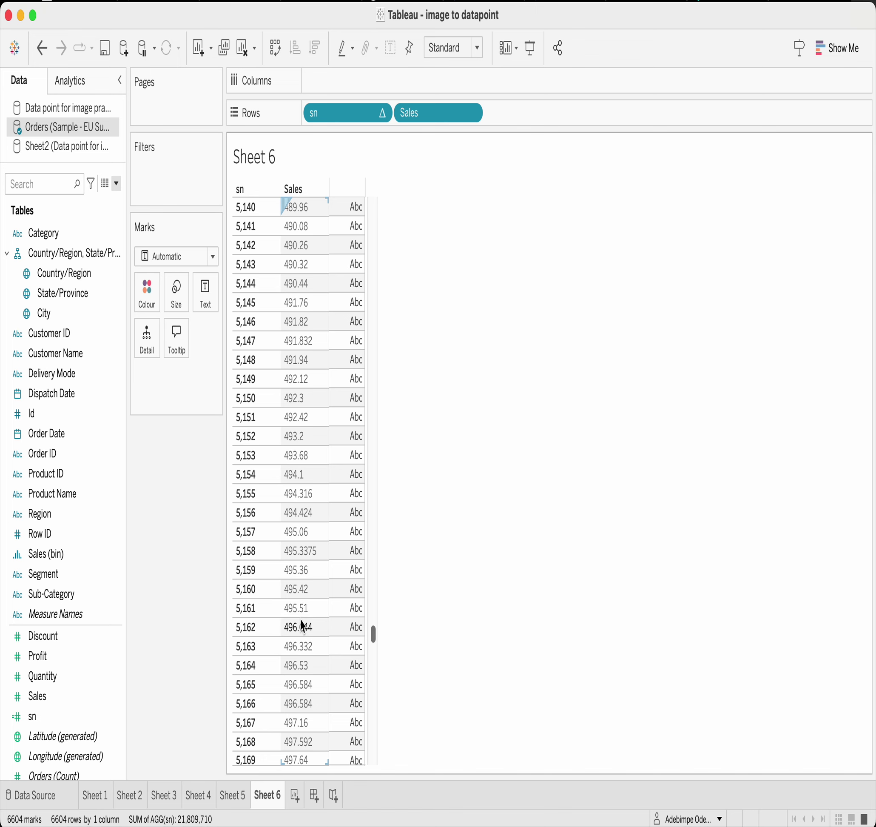
scroll(303, 625, "down", 4)
scroll(303, 626, "down", 2)
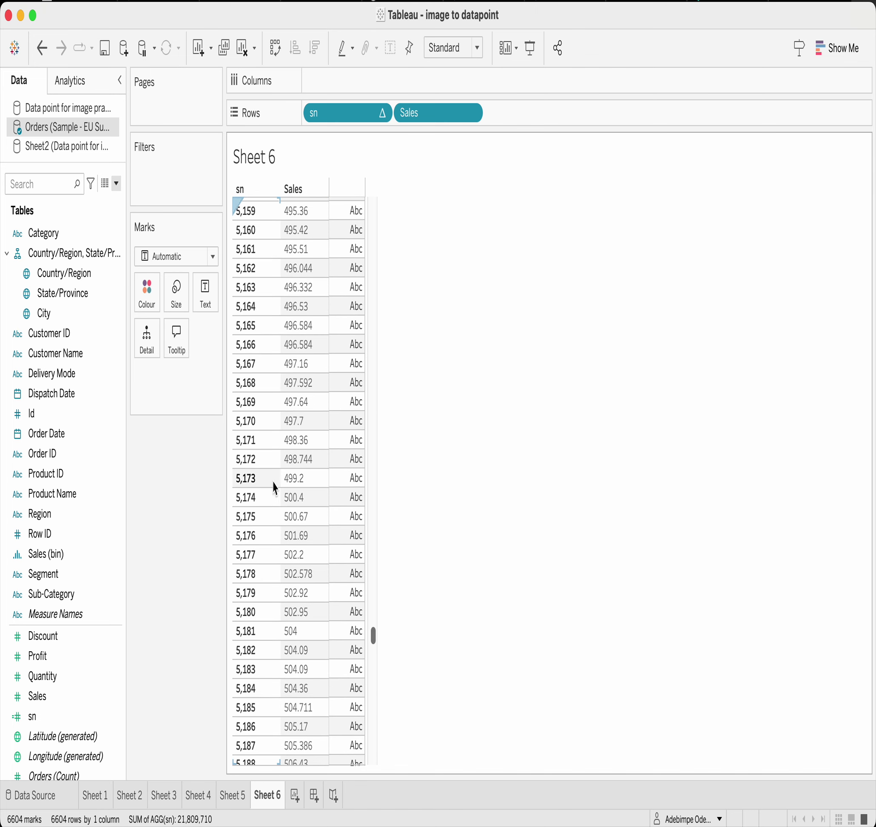
left_click(233, 795)
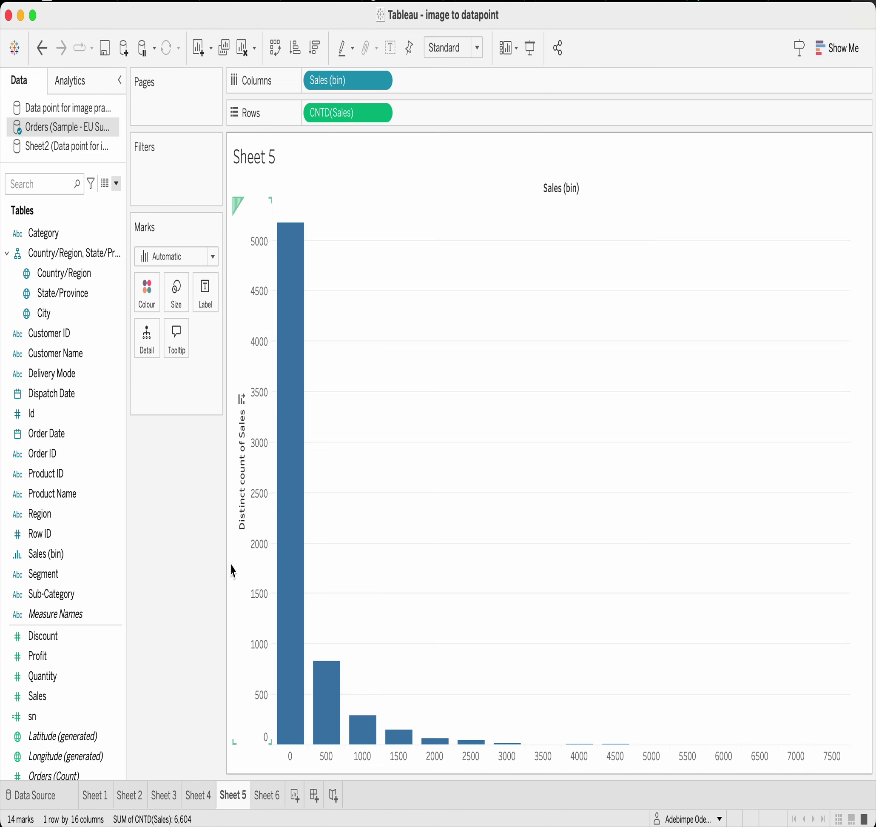
mouse_move(287, 234)
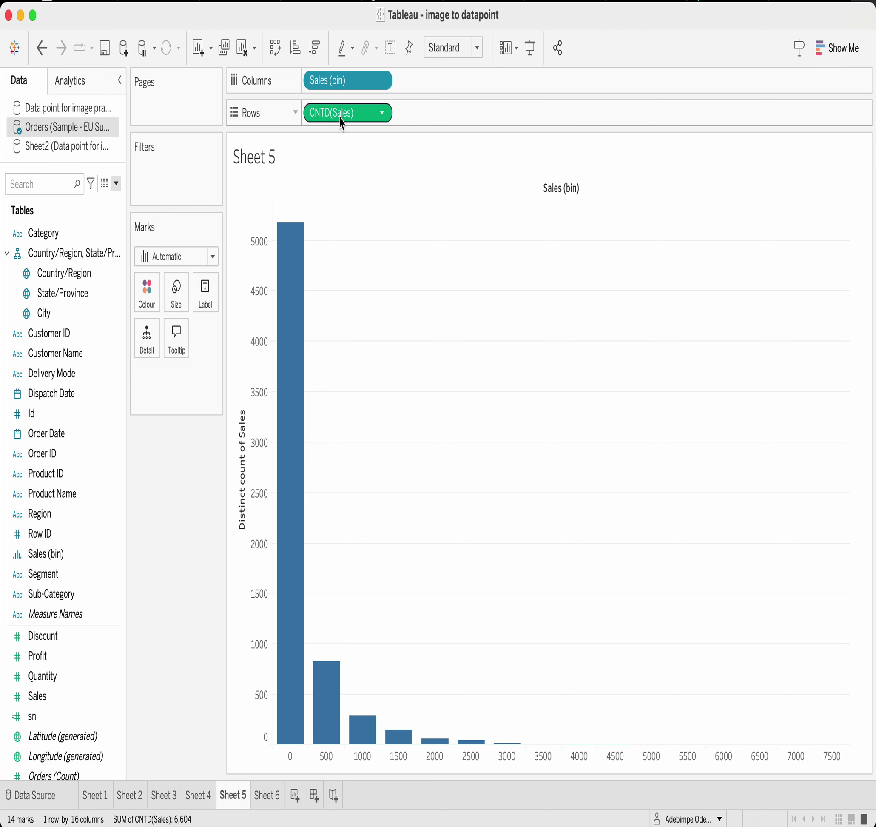
Replace the distinct count of Sales on Sheet 5's Rows with Product Name aggregated as Count (Distinct), and inspect the 0 bin's bar
left_click_drag(345, 115, 187, 547)
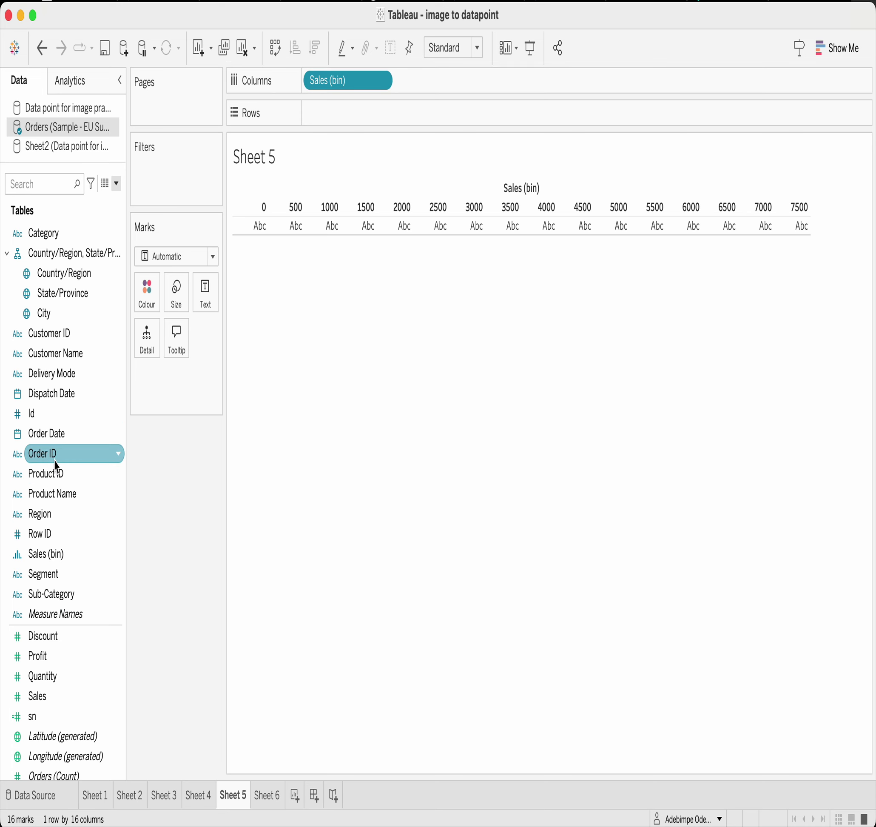
left_click_drag(54, 493, 366, 114)
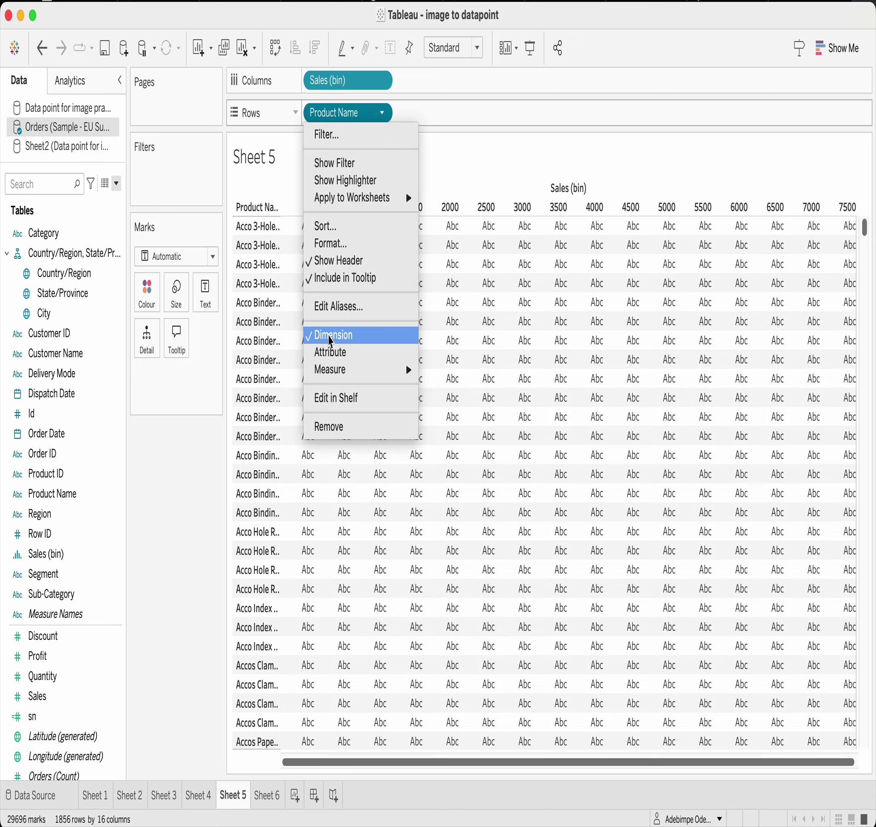
mouse_move(356, 375)
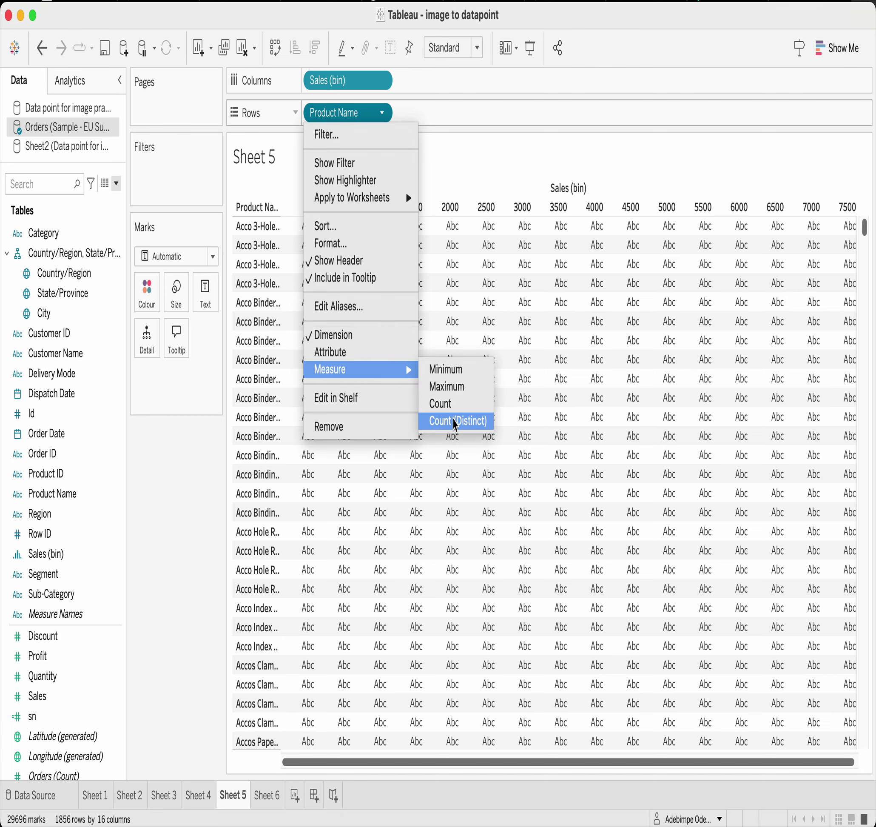
left_click(453, 420)
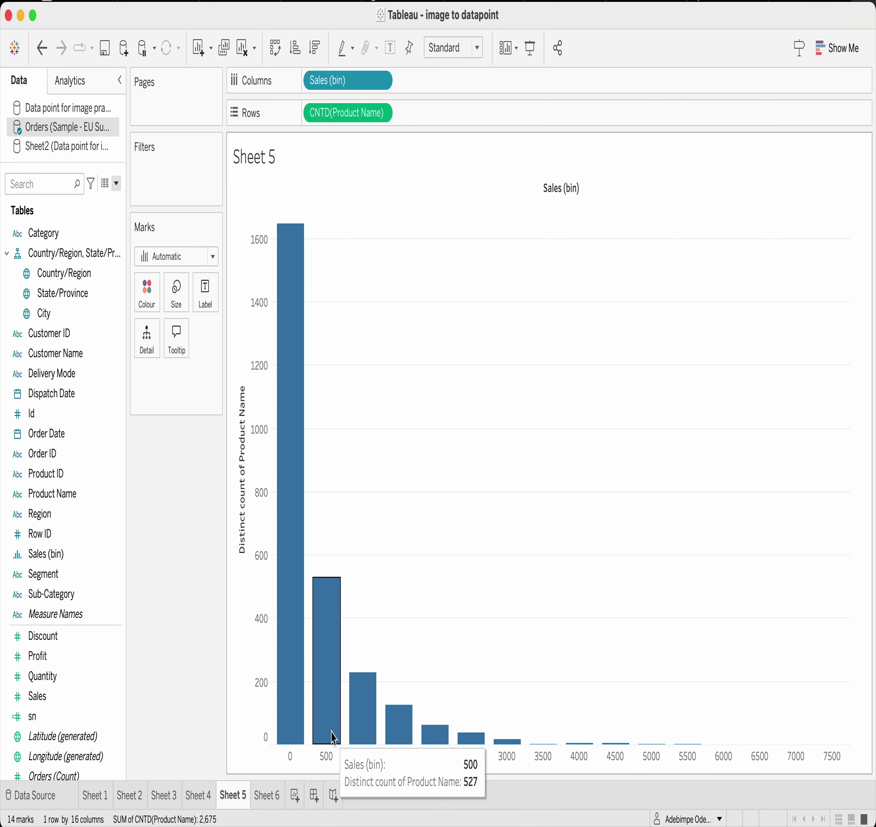
mouse_move(287, 244)
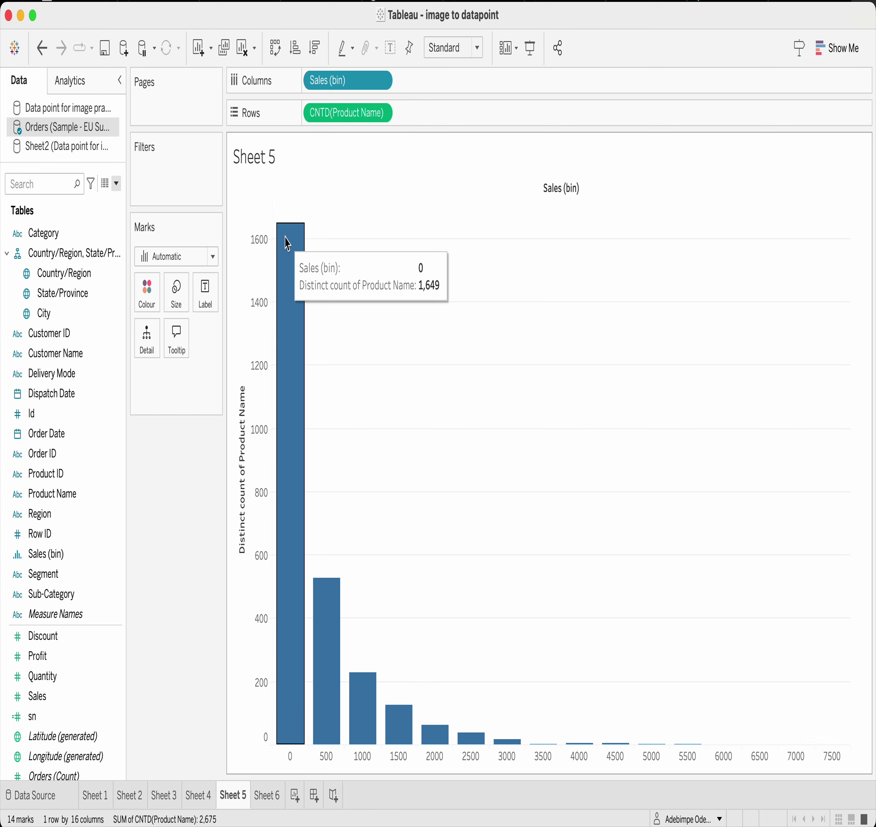
Add Product Name to Rows after Sales on Sheet 6
left_click(269, 798)
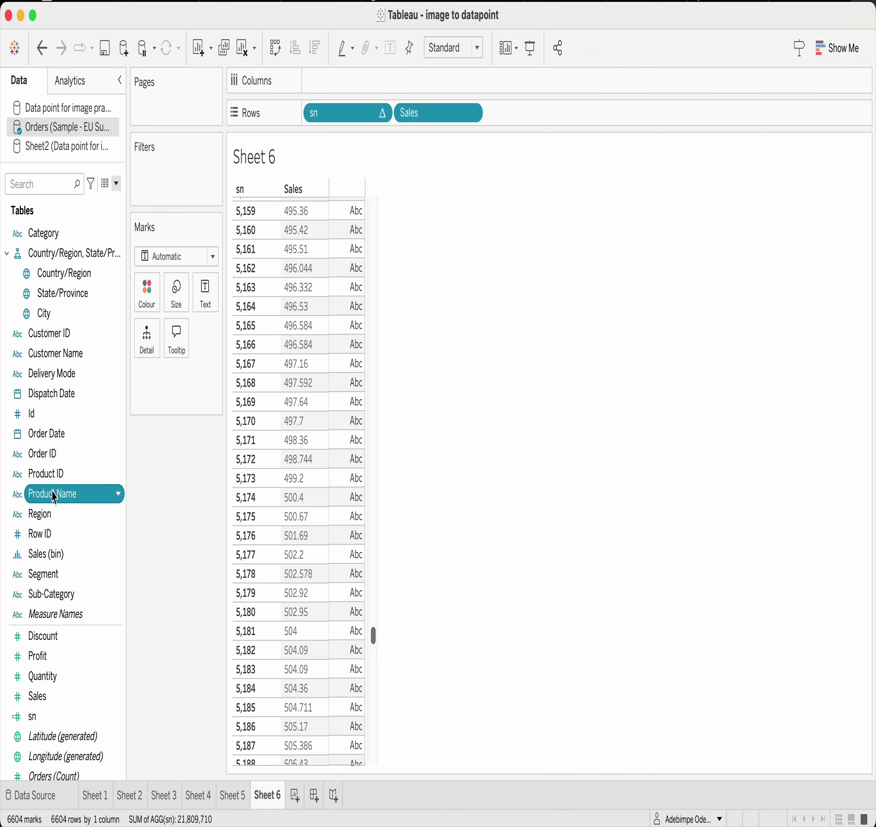
left_click_drag(53, 495, 510, 121)
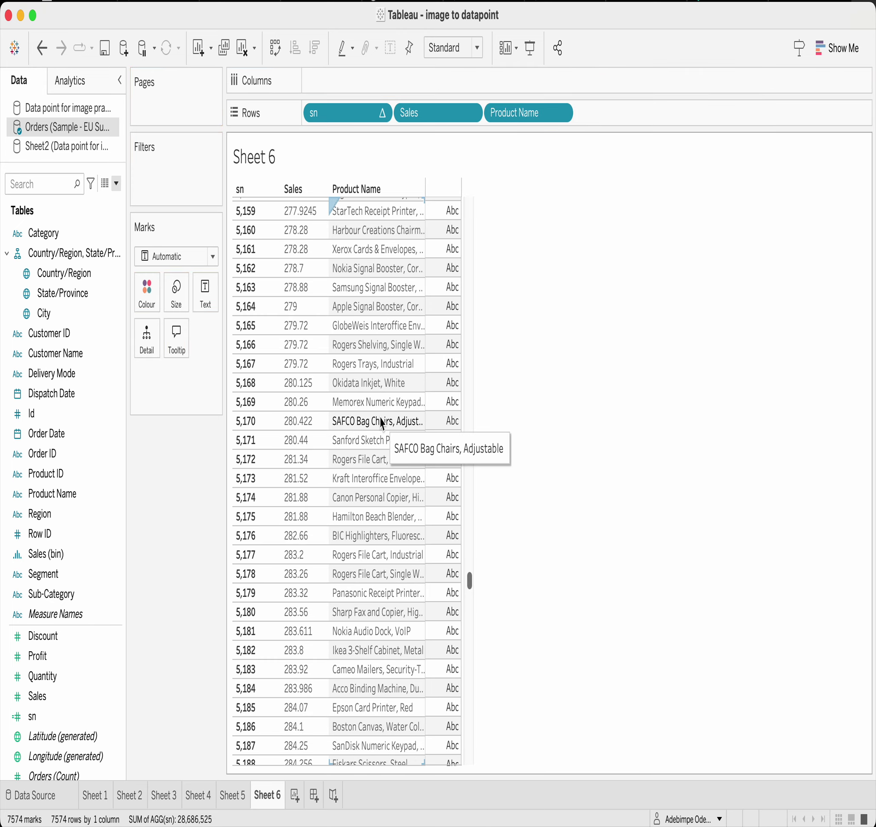
Compare the distinct product count in Sheet 5's 500 bar with the numbered sales and product rows on Sheet 6
scroll(374, 409, "down", 10)
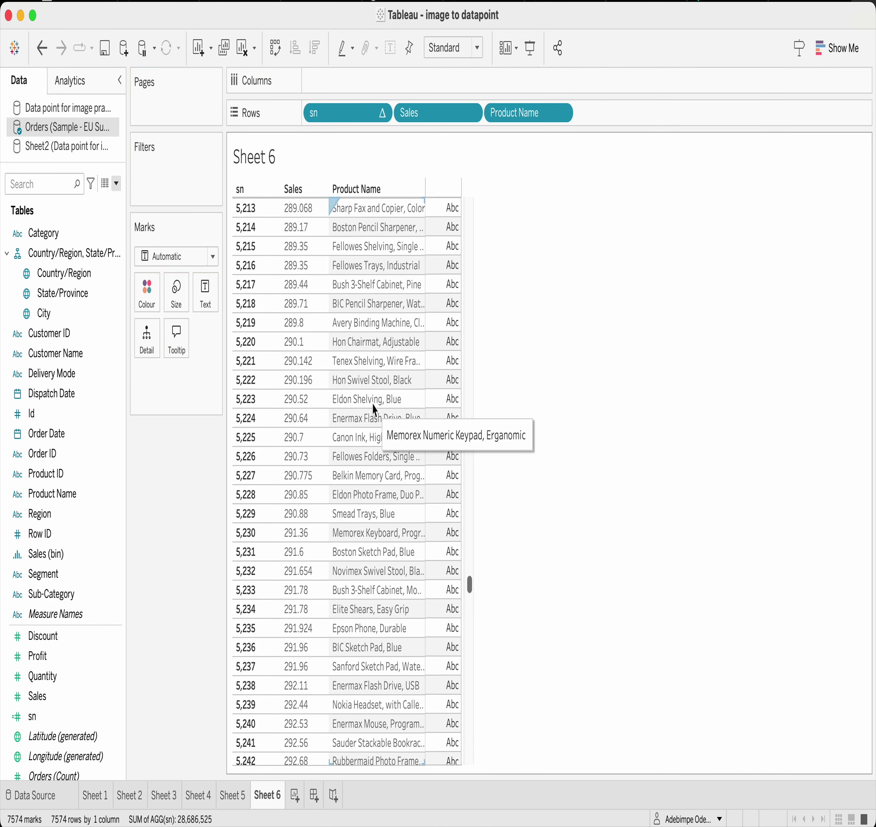
left_click(232, 795)
mouse_move(325, 738)
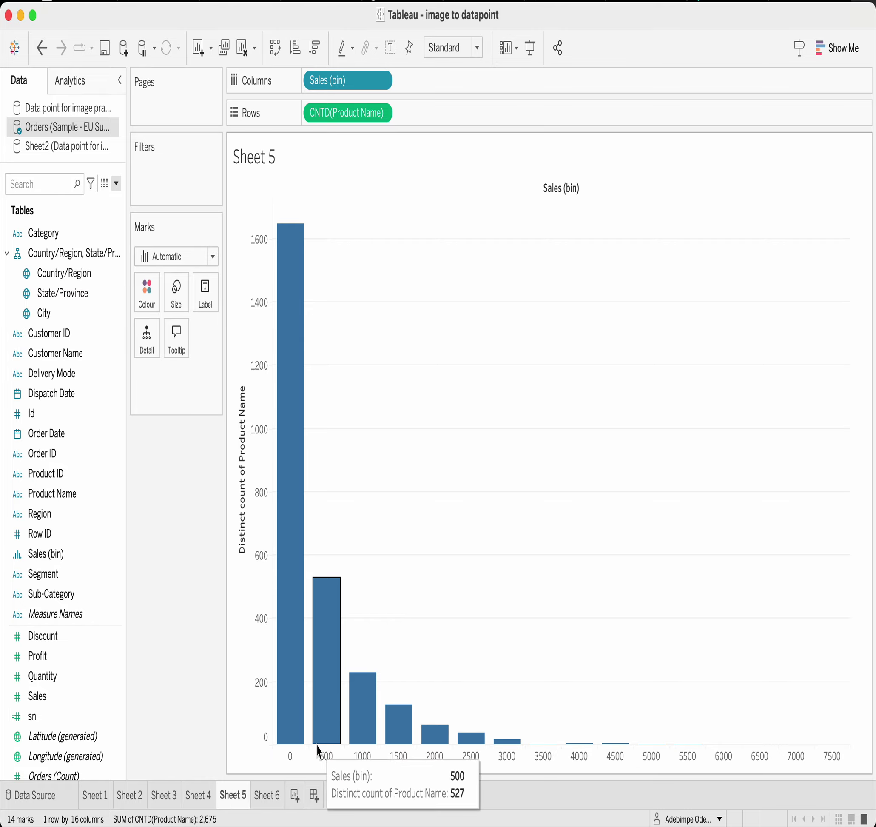
left_click(274, 797)
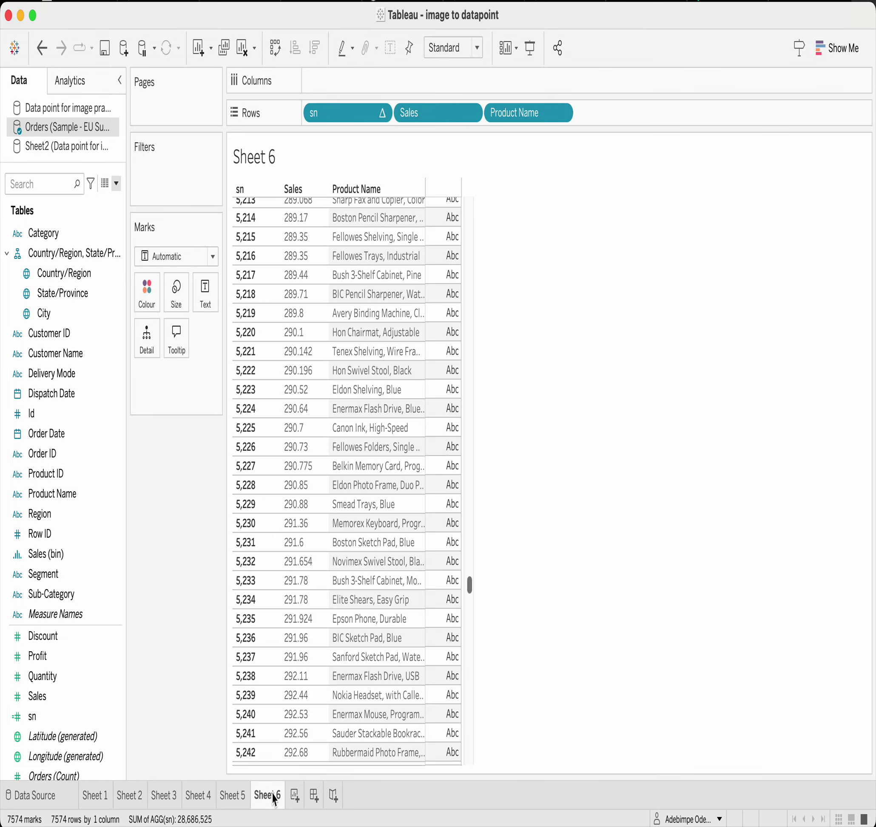
scroll(418, 586, "up", 6)
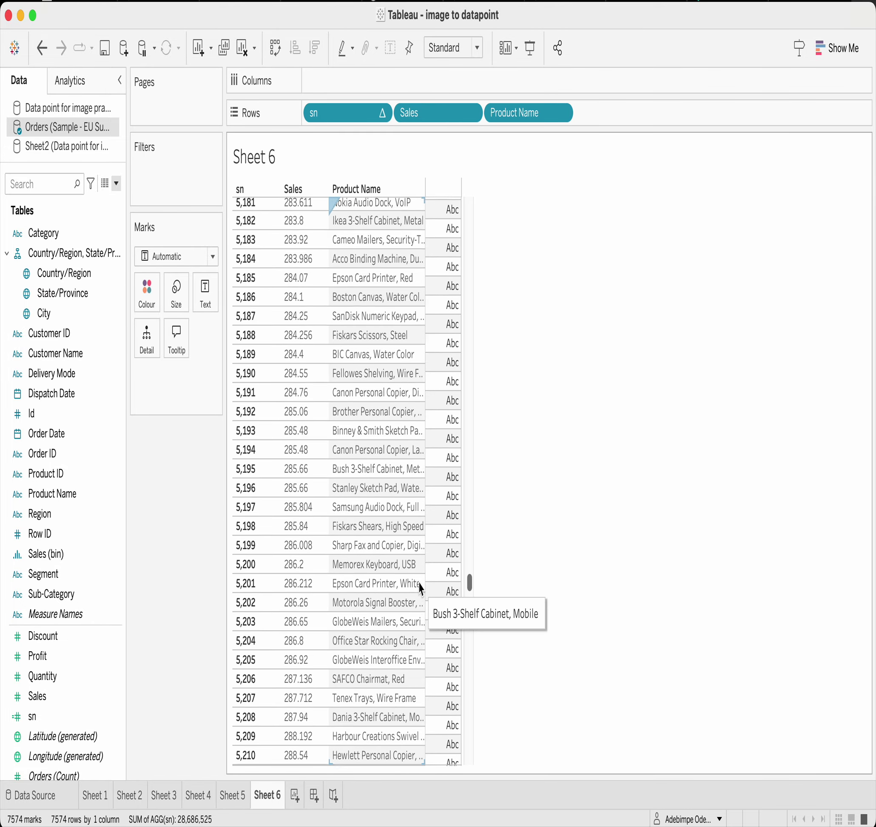
scroll(420, 589, "up", 5)
scroll(403, 331, "up", 4)
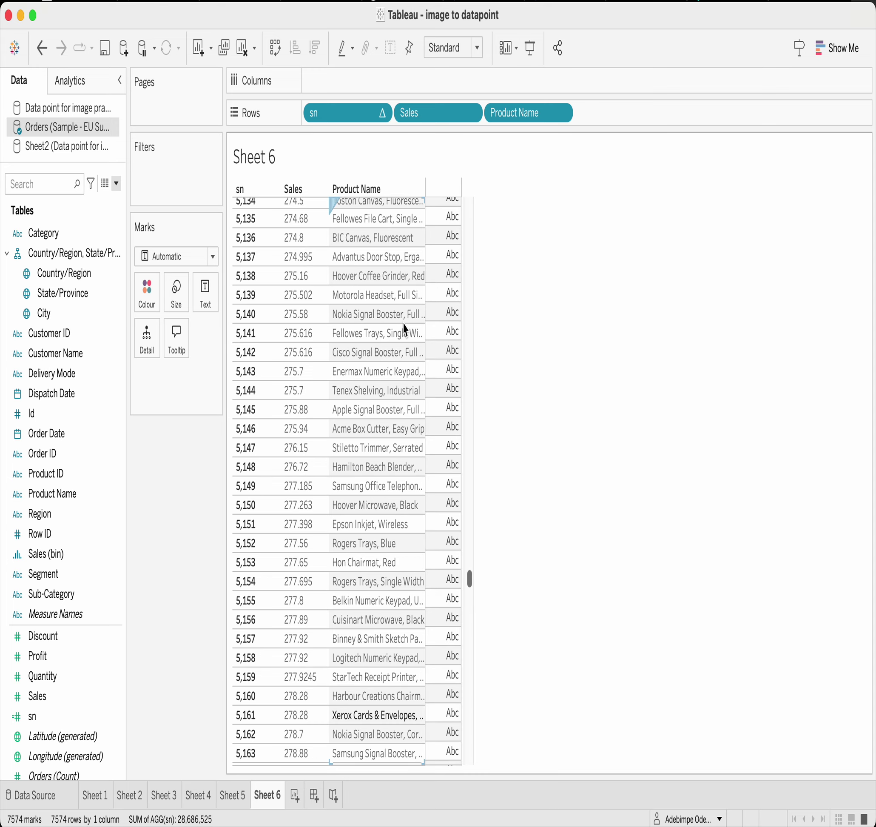
scroll(405, 330, "up", 10)
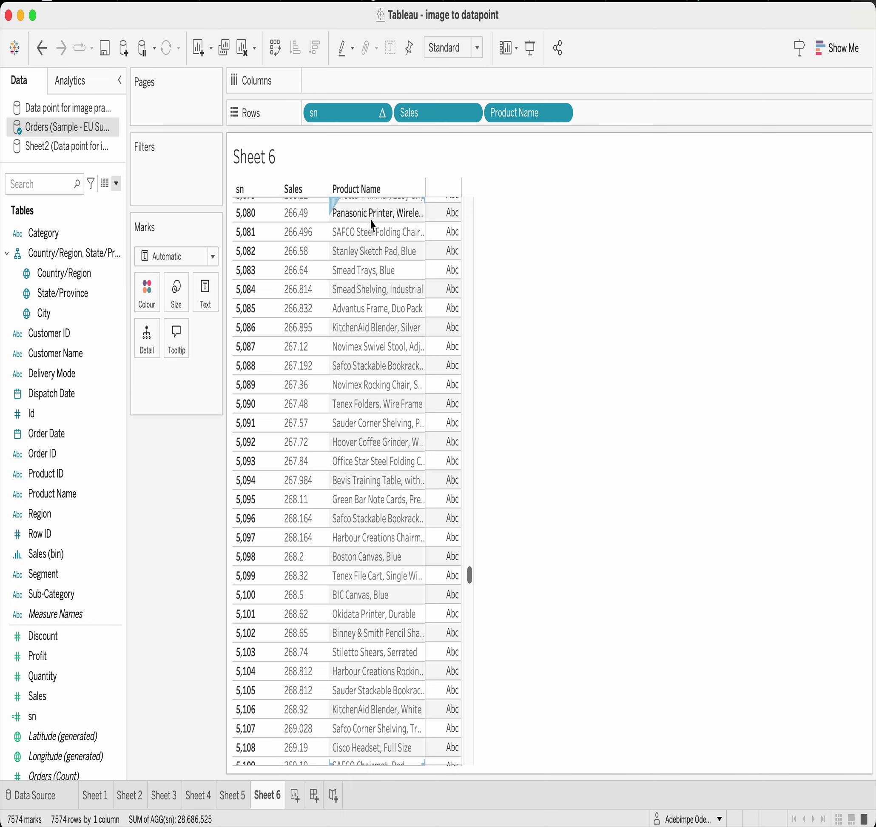
Move Sales after Product Name on Sheet 6's Rows, and compare the reordered list with the 0 bin's bar on Sheet 5
left_click_drag(430, 123, 630, 123)
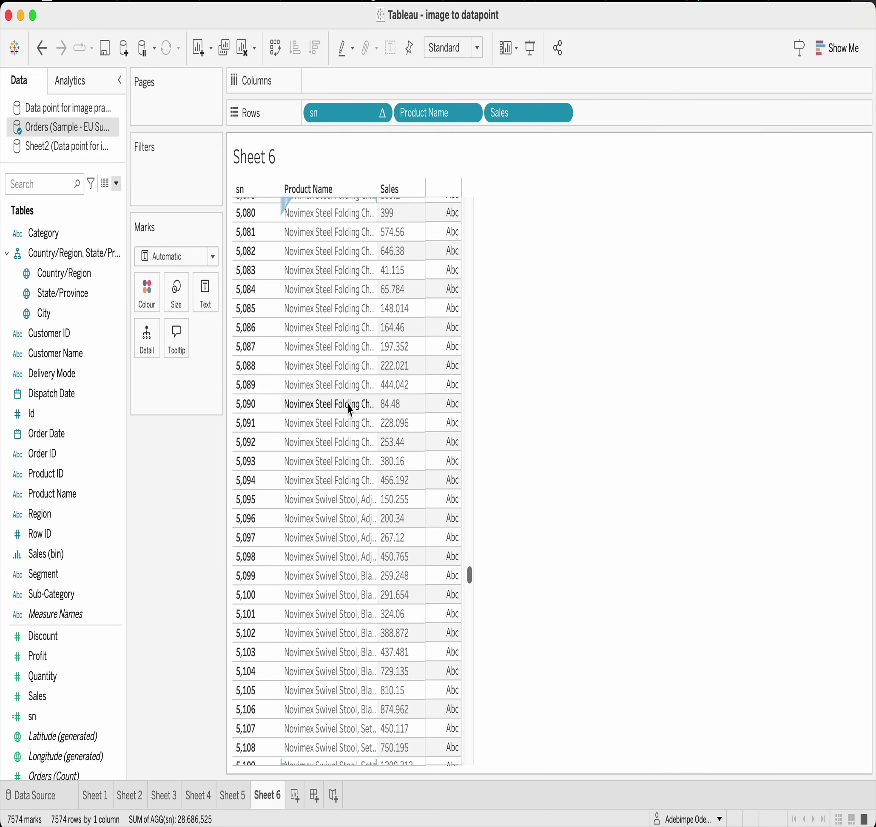
scroll(350, 409, "up", 20)
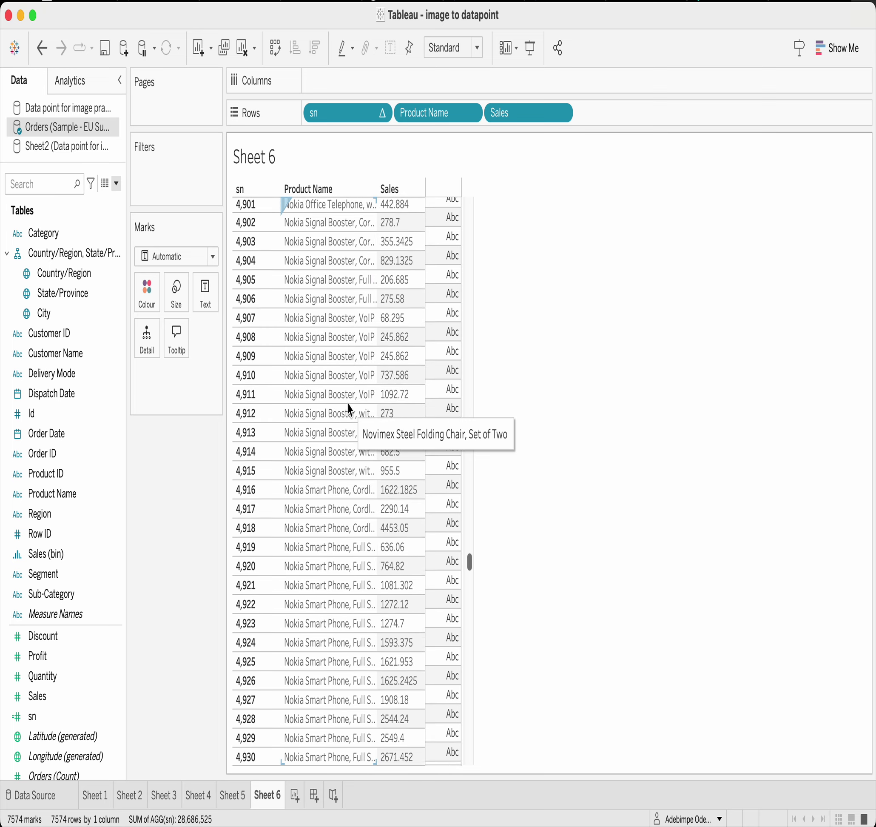
scroll(348, 408, "up", 15)
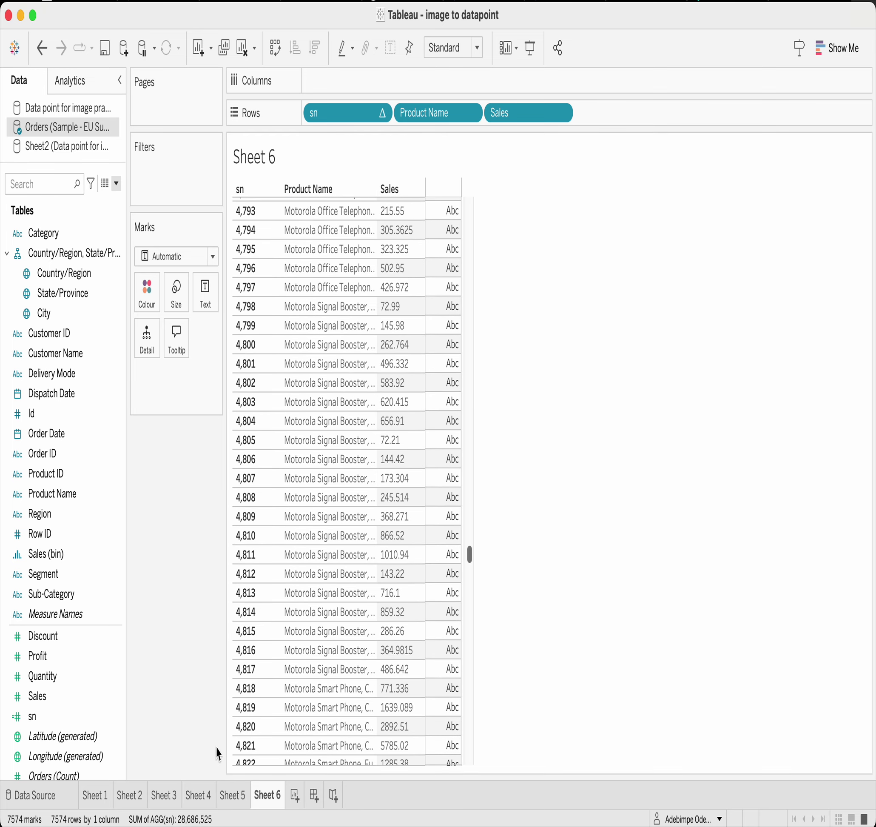
left_click(233, 795)
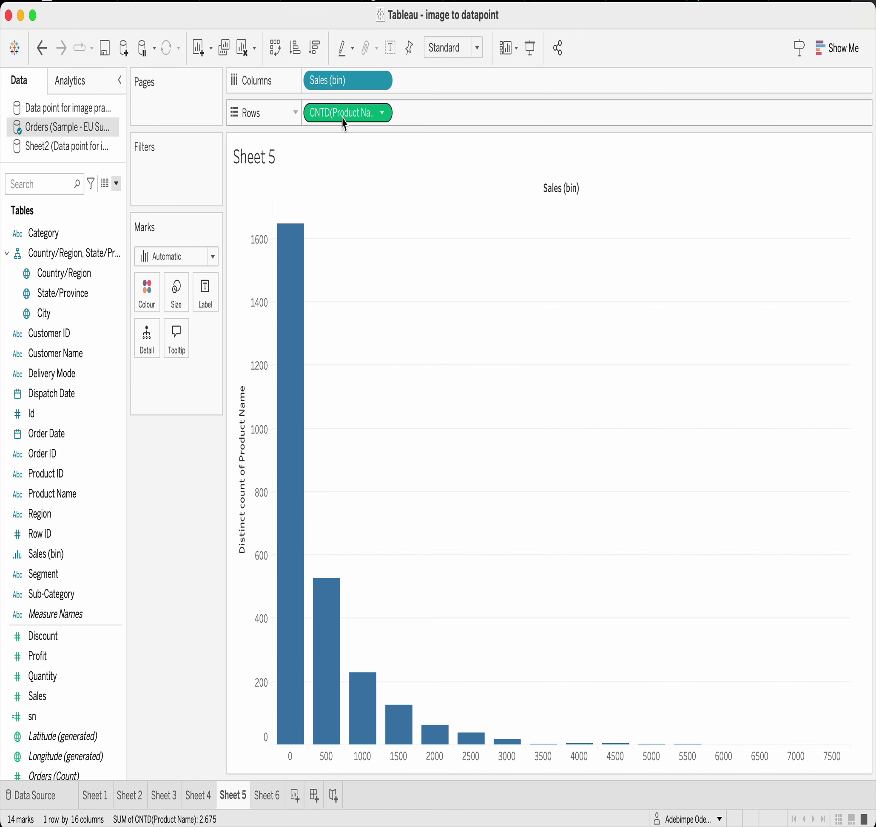
mouse_move(294, 431)
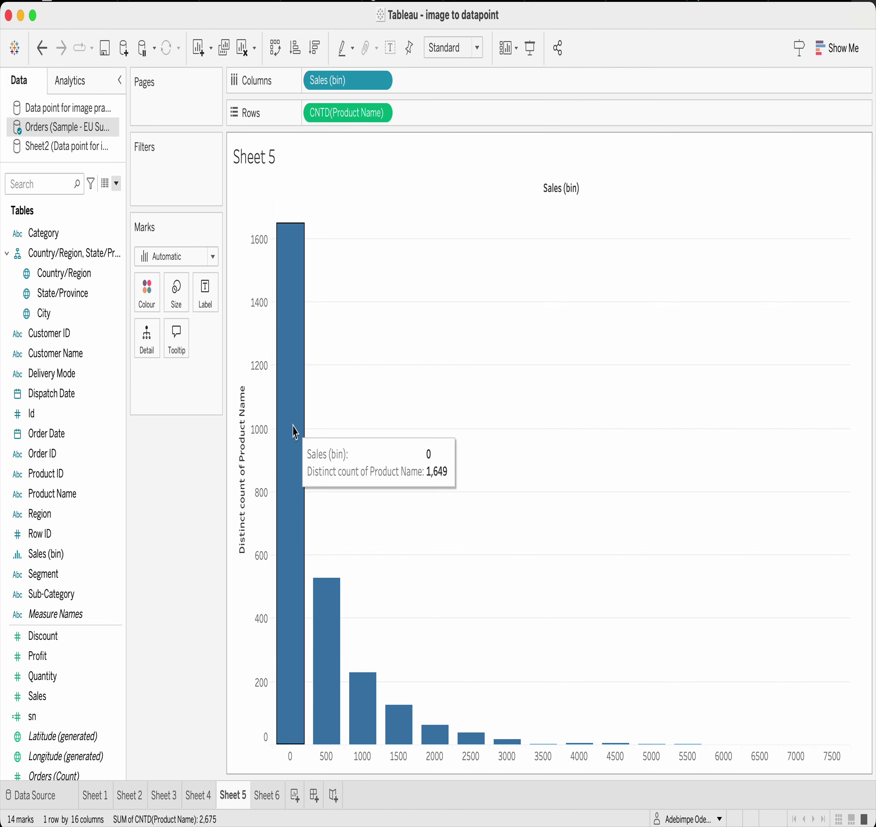